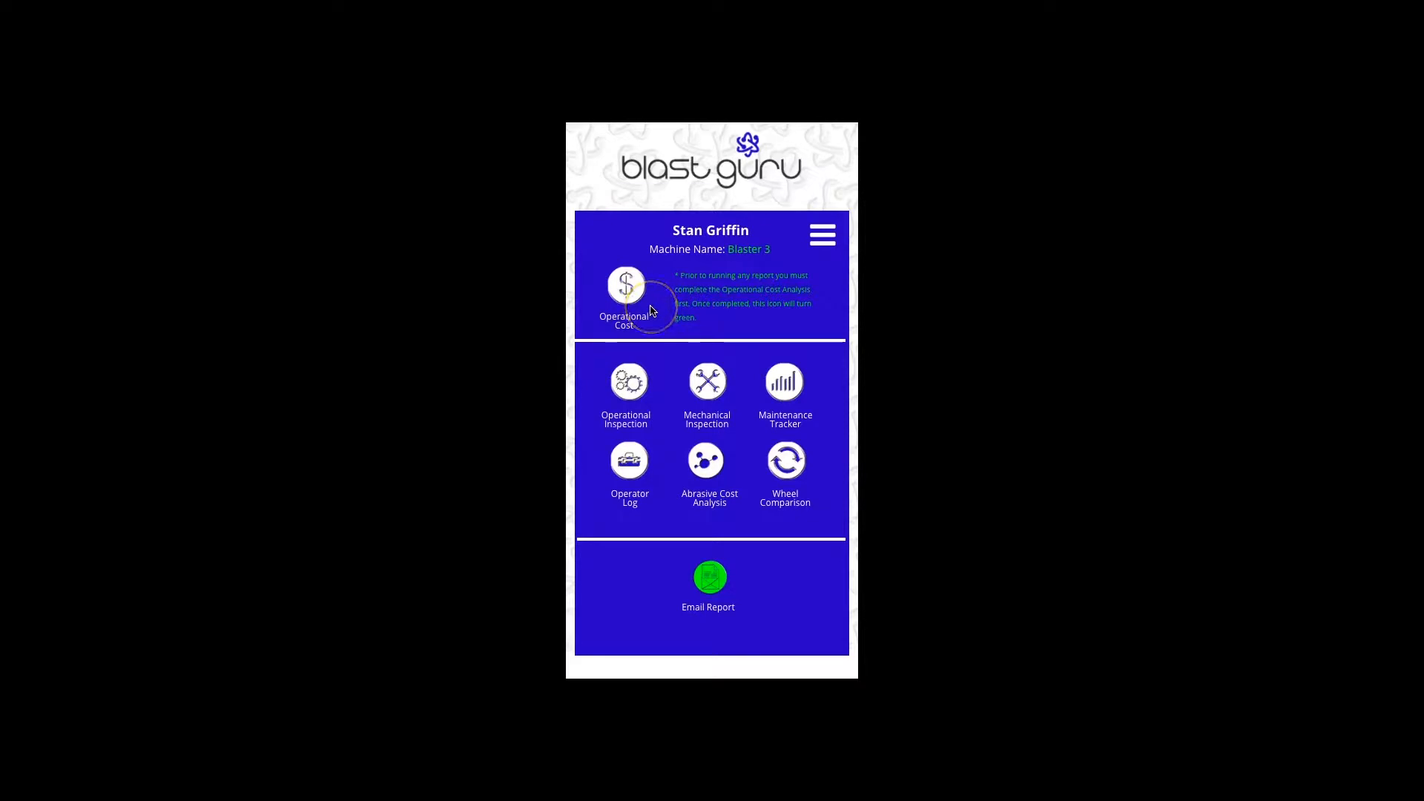
- Start a new Operational Cost Analysis and name the report OCA_Stan_021319
left_click(635, 285)
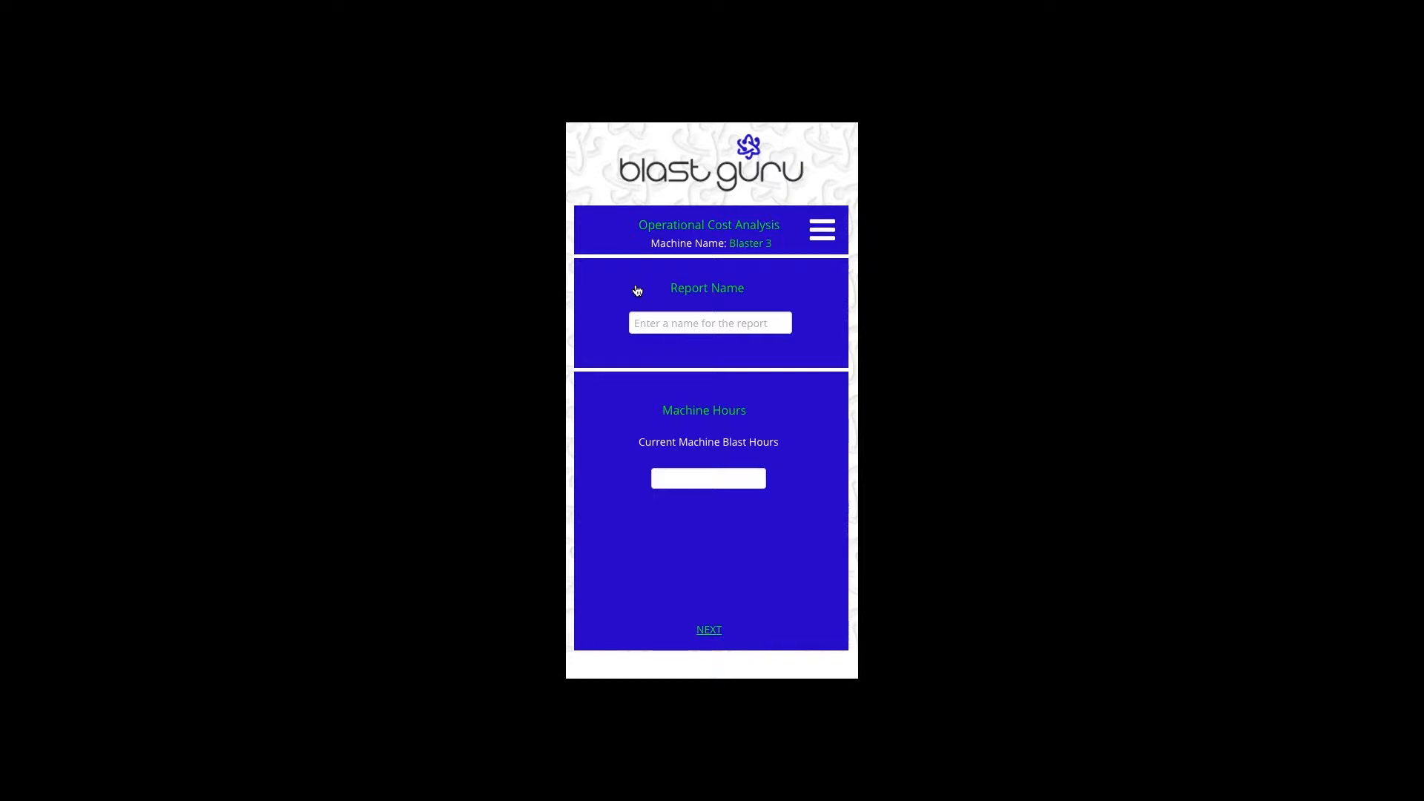
left_click(639, 322)
type("OCA")
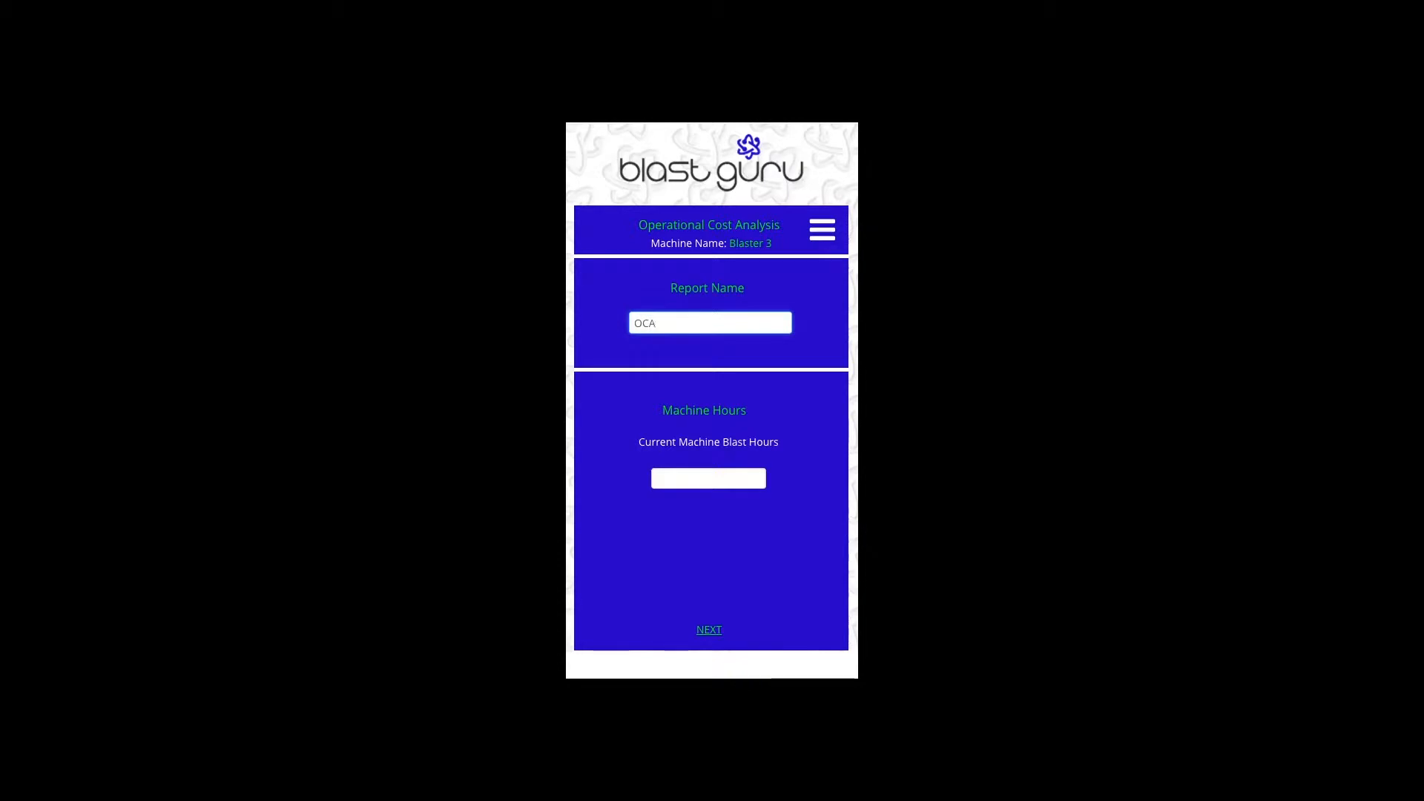
type("_Stan_021319")
- Enter 17,500 current machine blast hours and continue to Labor Details
left_click(738, 479)
type("17,500")
left_click(803, 608)
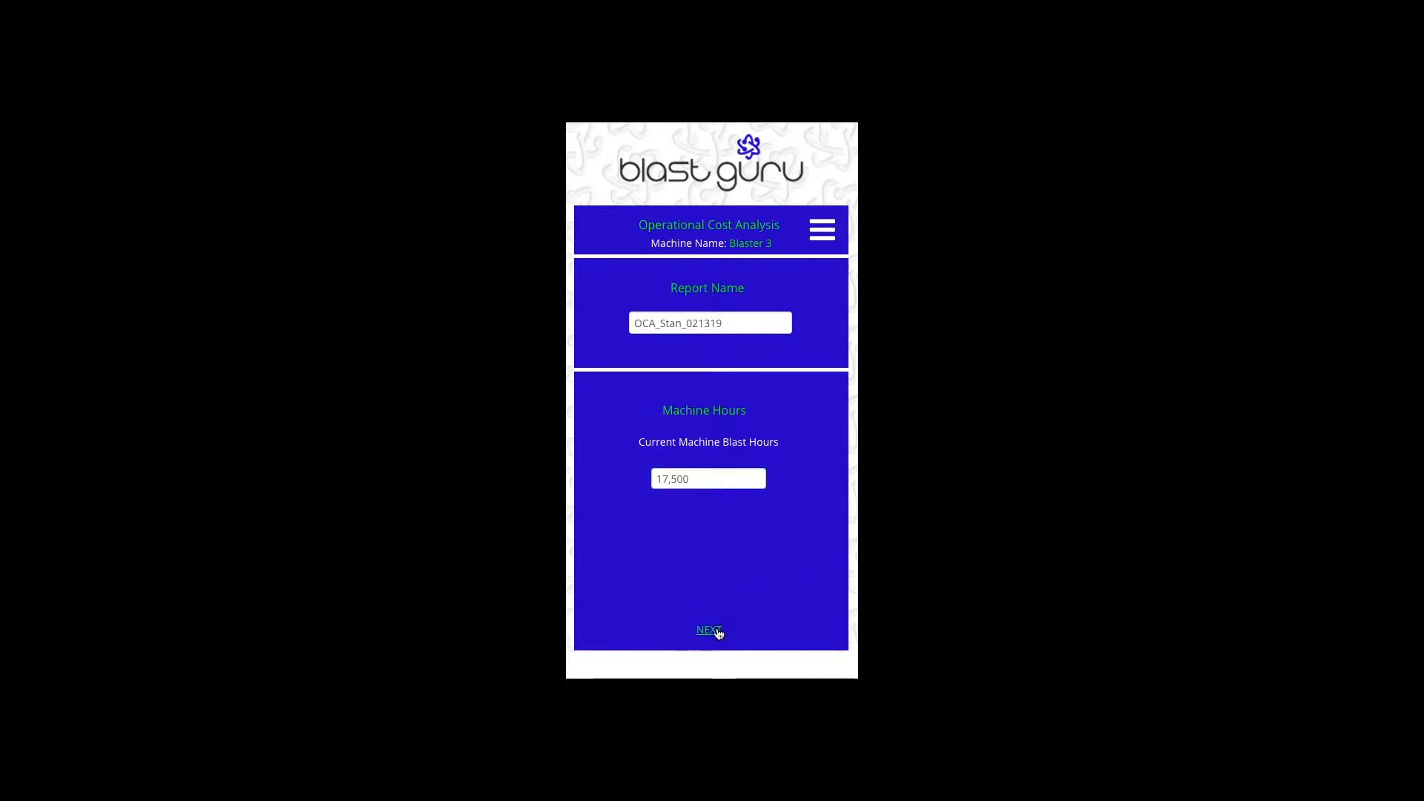
left_click(709, 630)
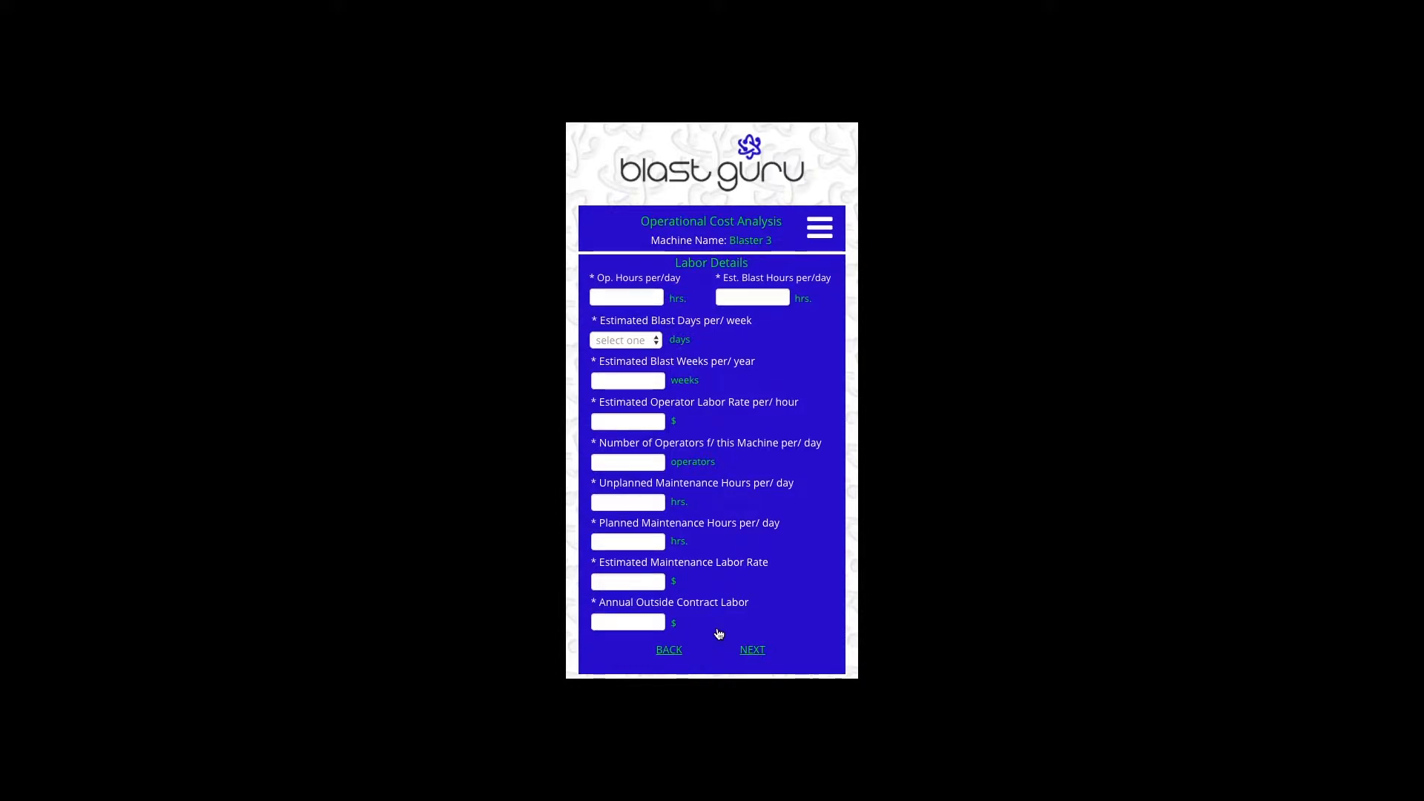
- Enter 12 operating hours and 6 blast hours per day, with 5 blast days per week
left_click(638, 297)
type("12")
left_click(767, 302)
type("6")
left_click(786, 324)
left_click(656, 346)
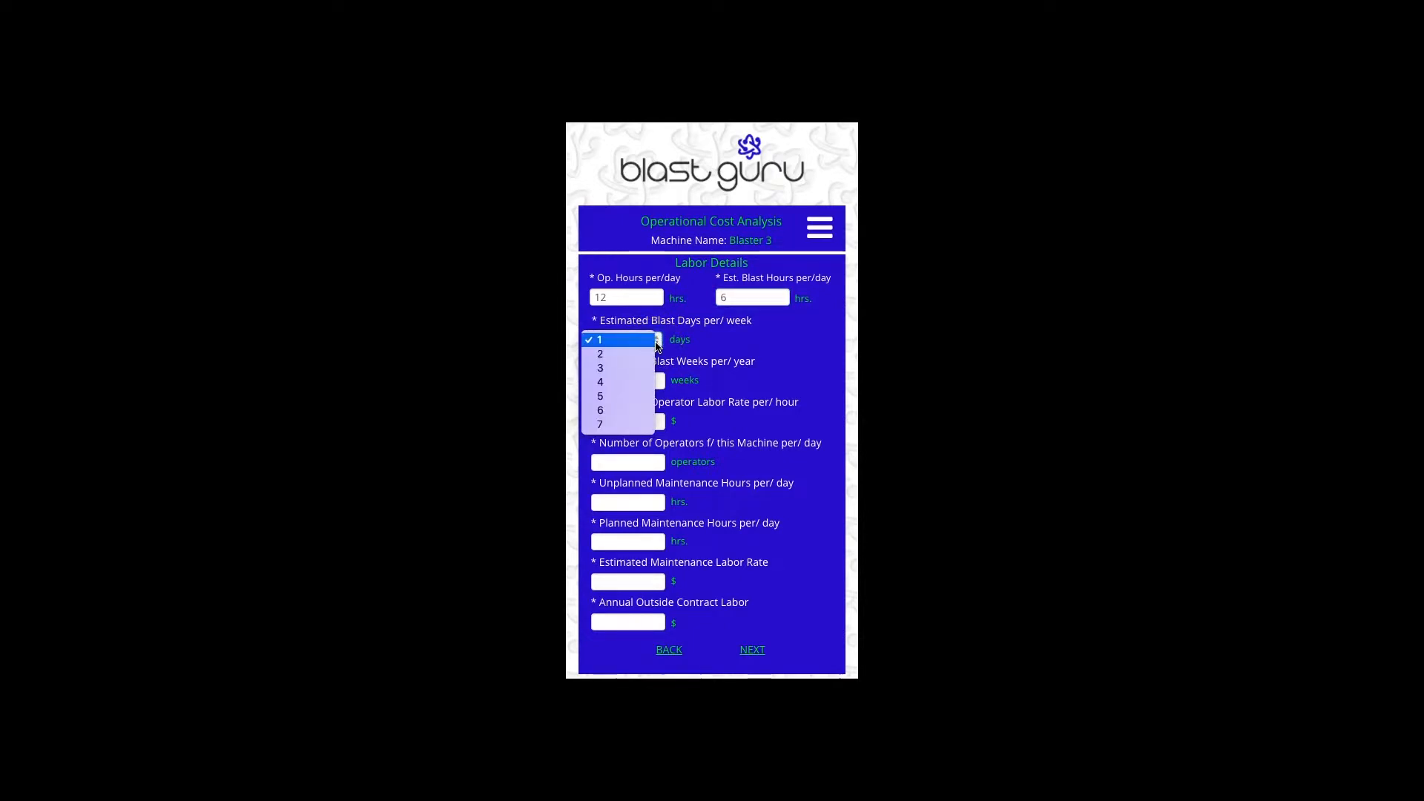
left_click(617, 398)
- Set 48 blast weeks per year, a $35 hourly labor rate, and 1 operator per day
left_click(636, 380)
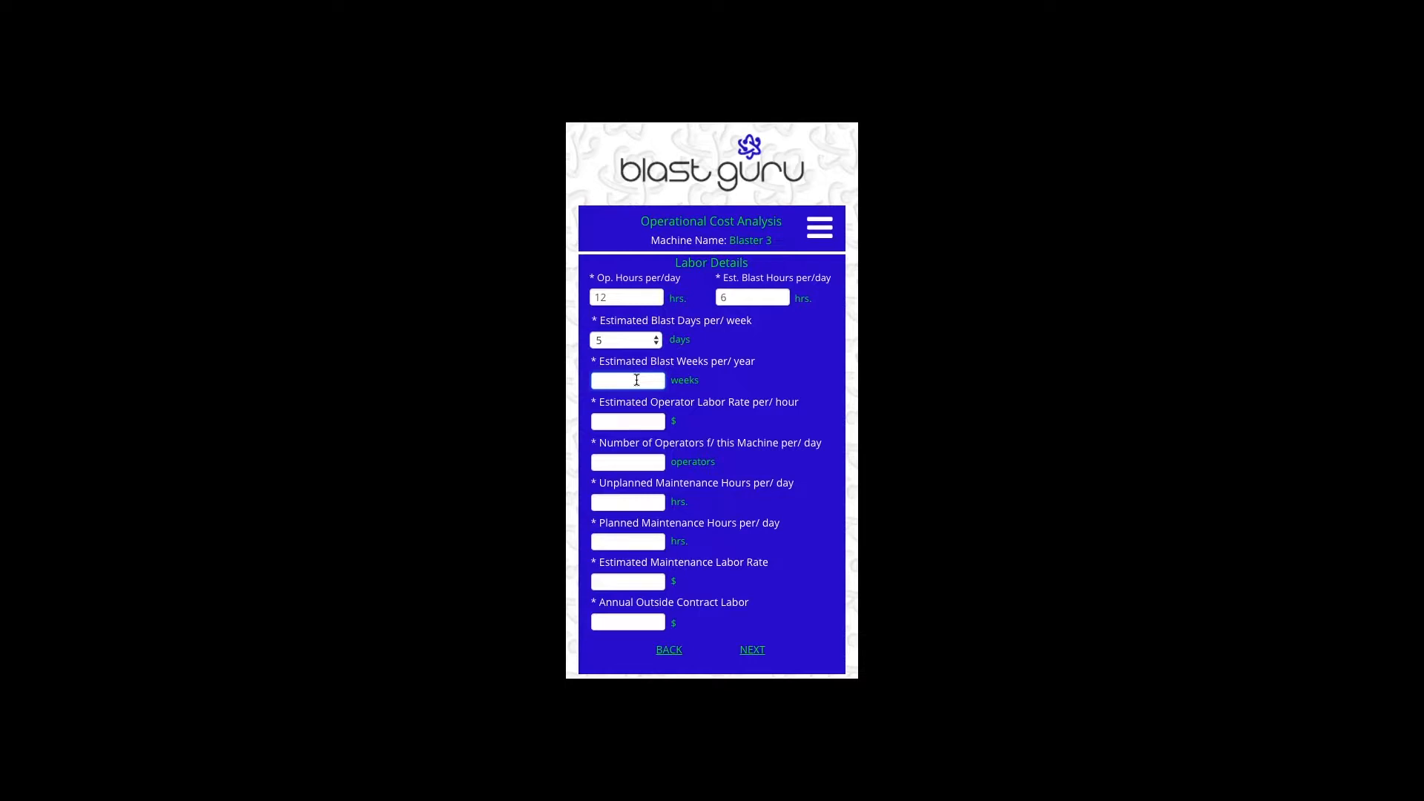
type("48")
left_click(643, 424)
type("35")
left_click(638, 462)
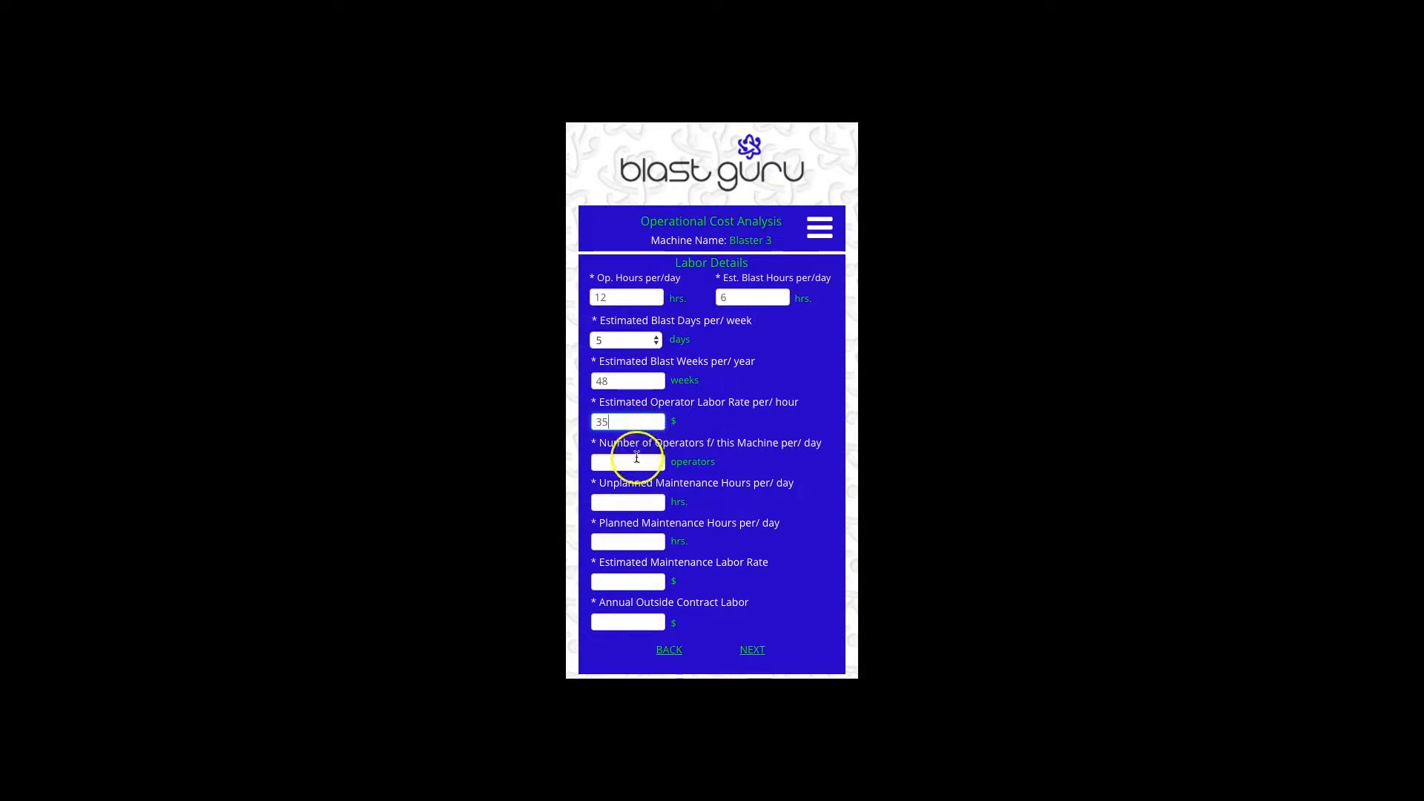
left_click(790, 464)
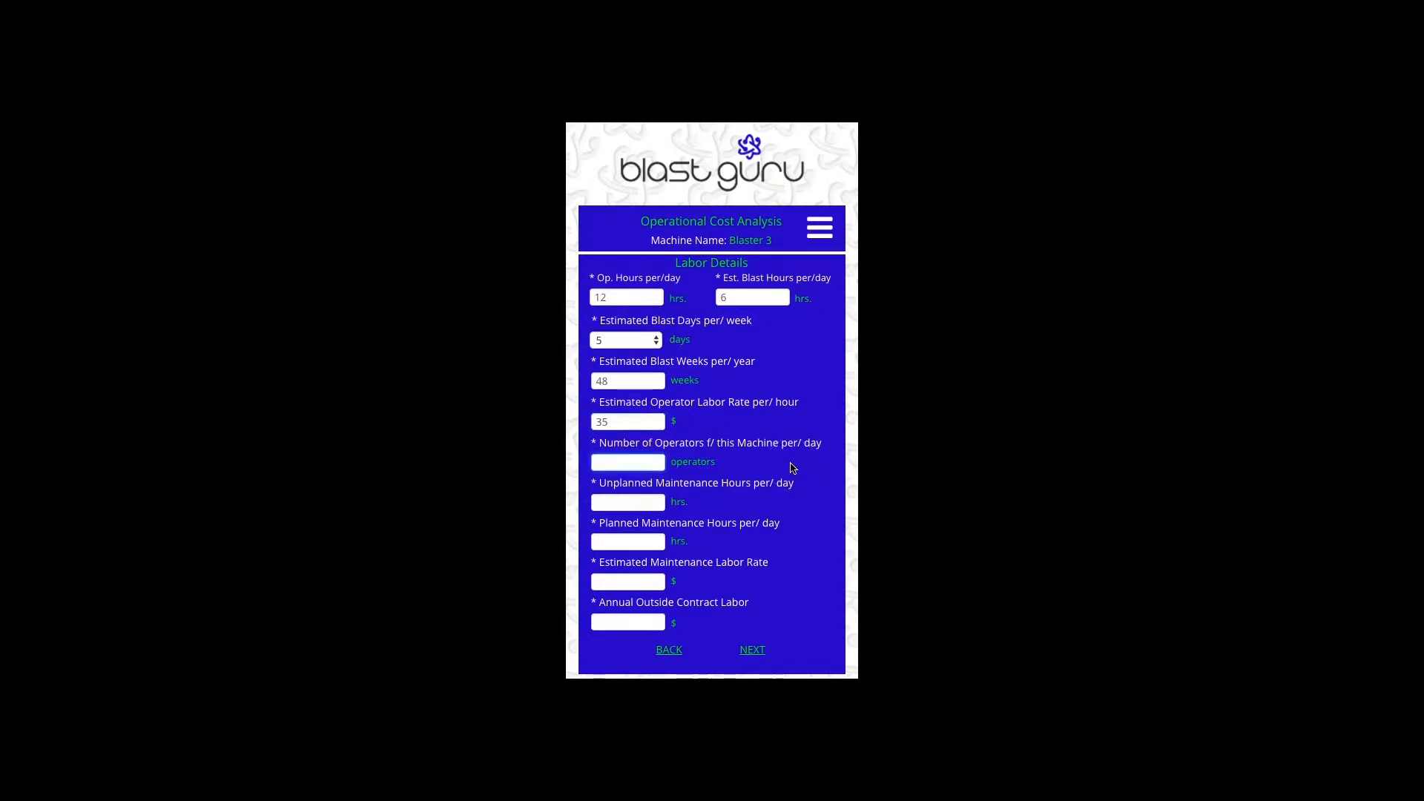
type("1")
left_click(755, 489)
left_click(652, 503)
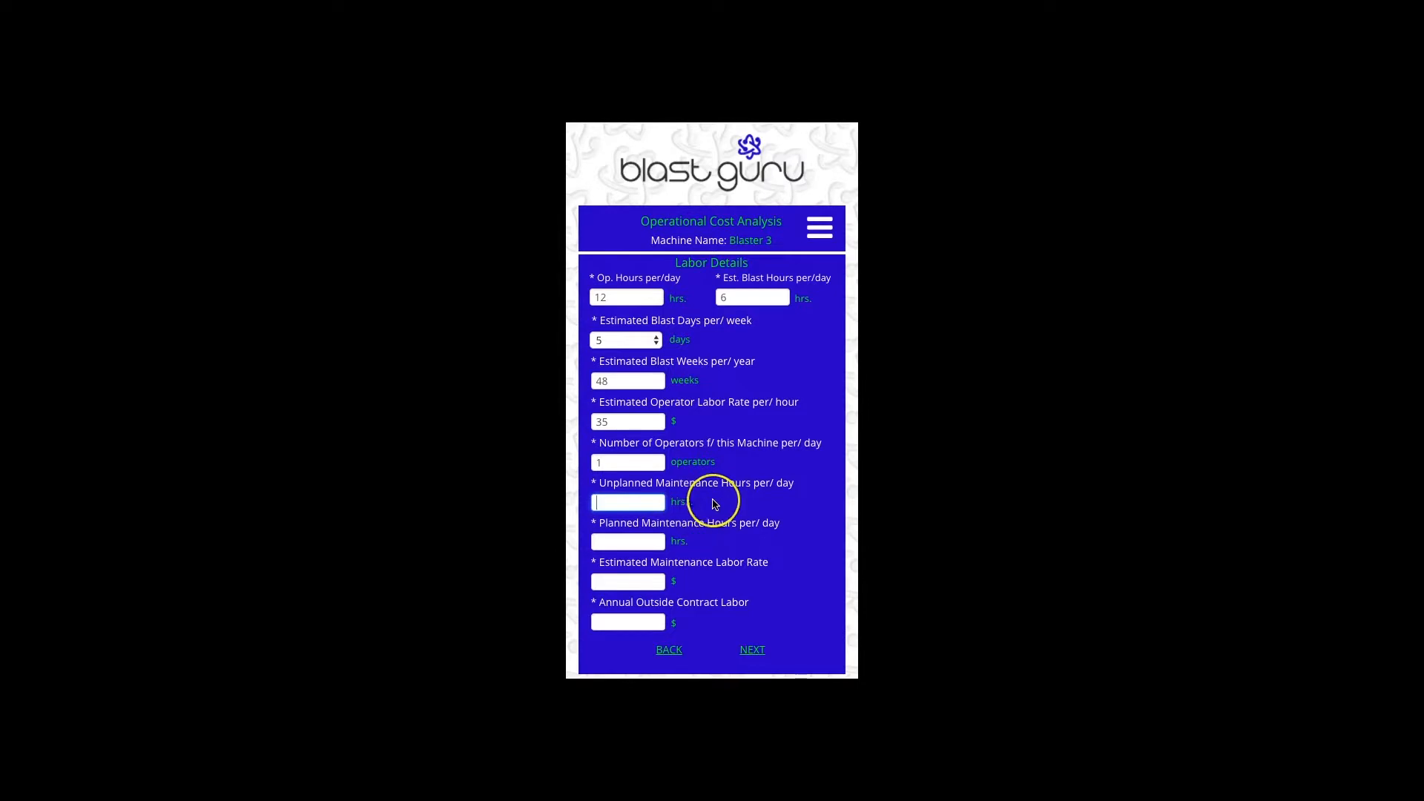
- Enter 1 unplanned and 1 planned maintenance hour, $42 maintenance rate, $1,200 outside contract labor, and continue
type("1")
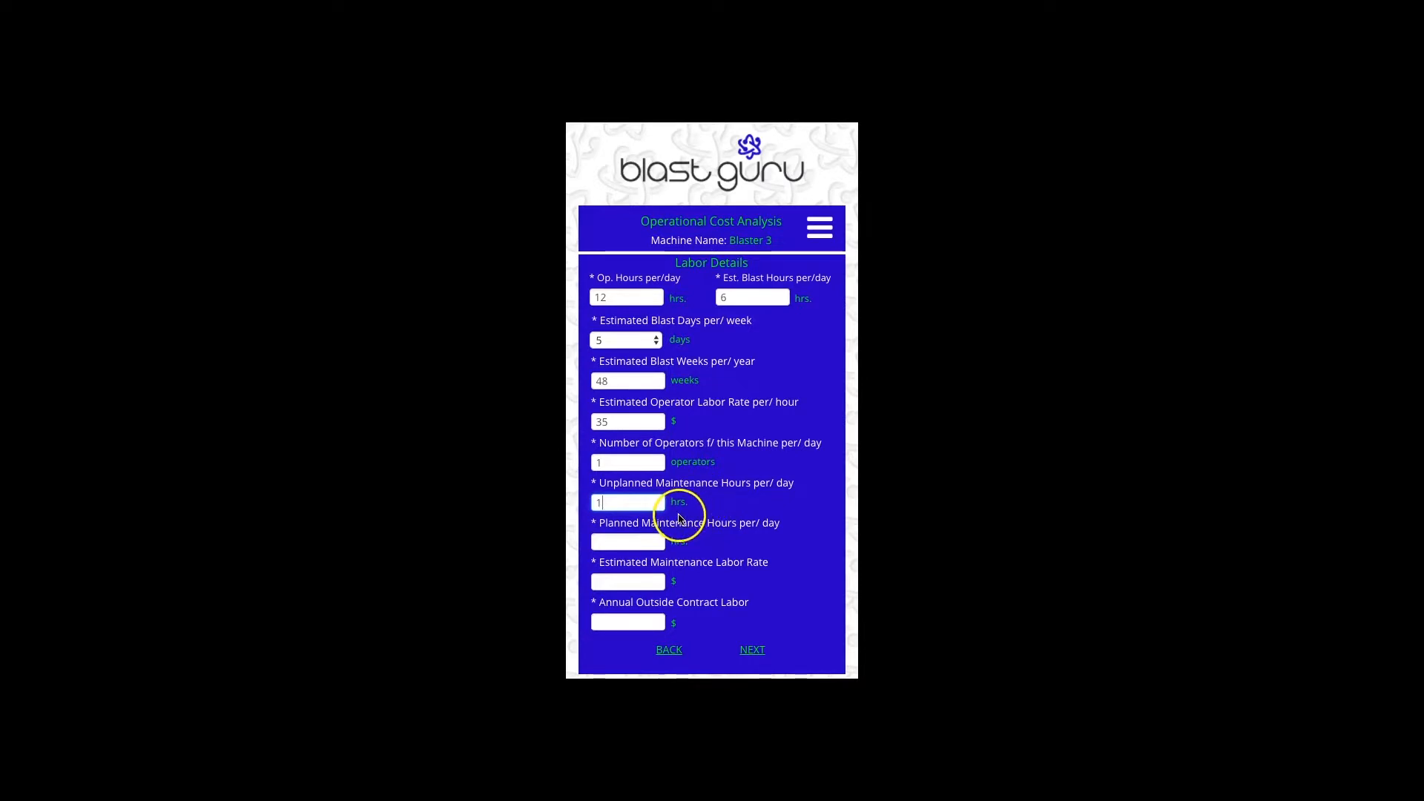
left_click(645, 544)
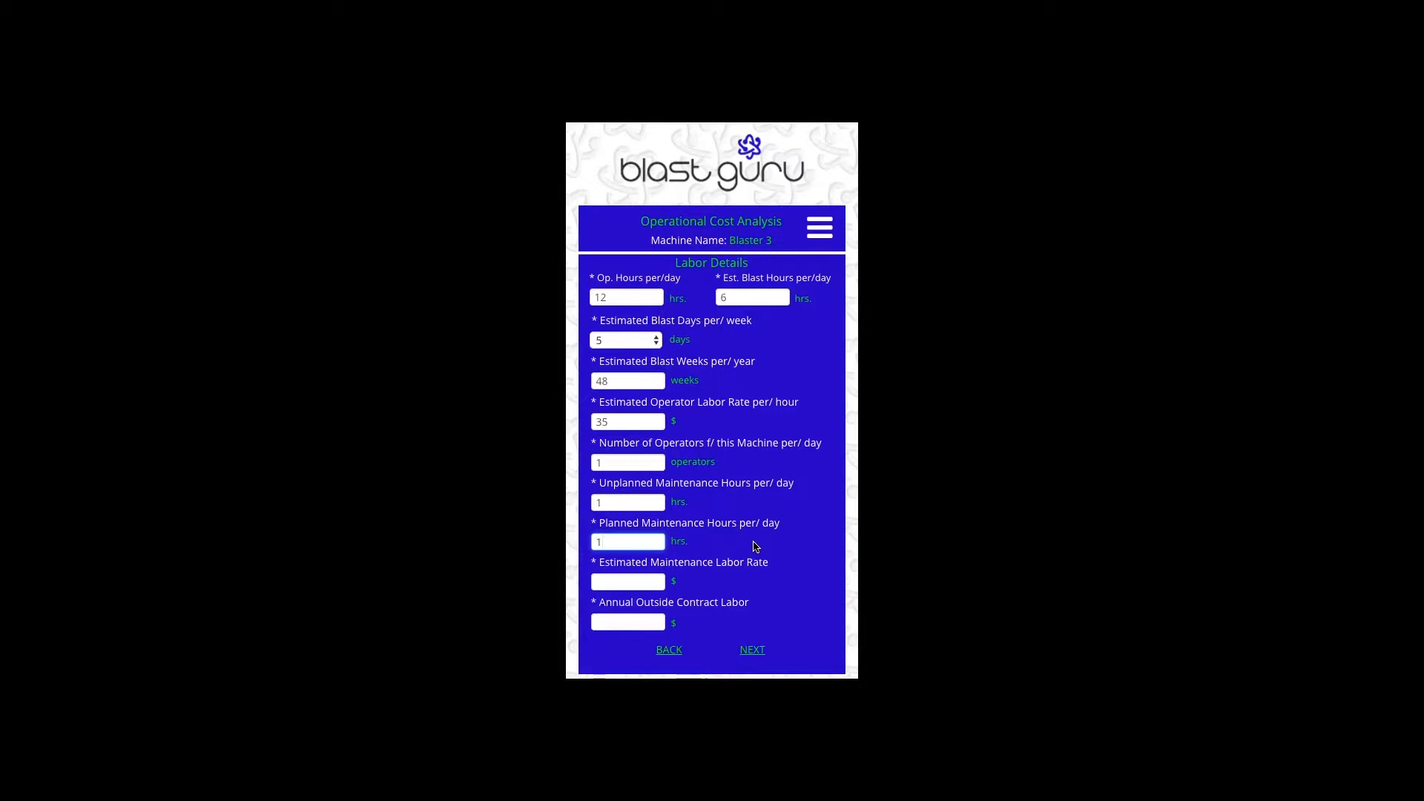
left_click(653, 583)
type("42")
left_click(638, 623)
left_click(737, 625)
type("1,200")
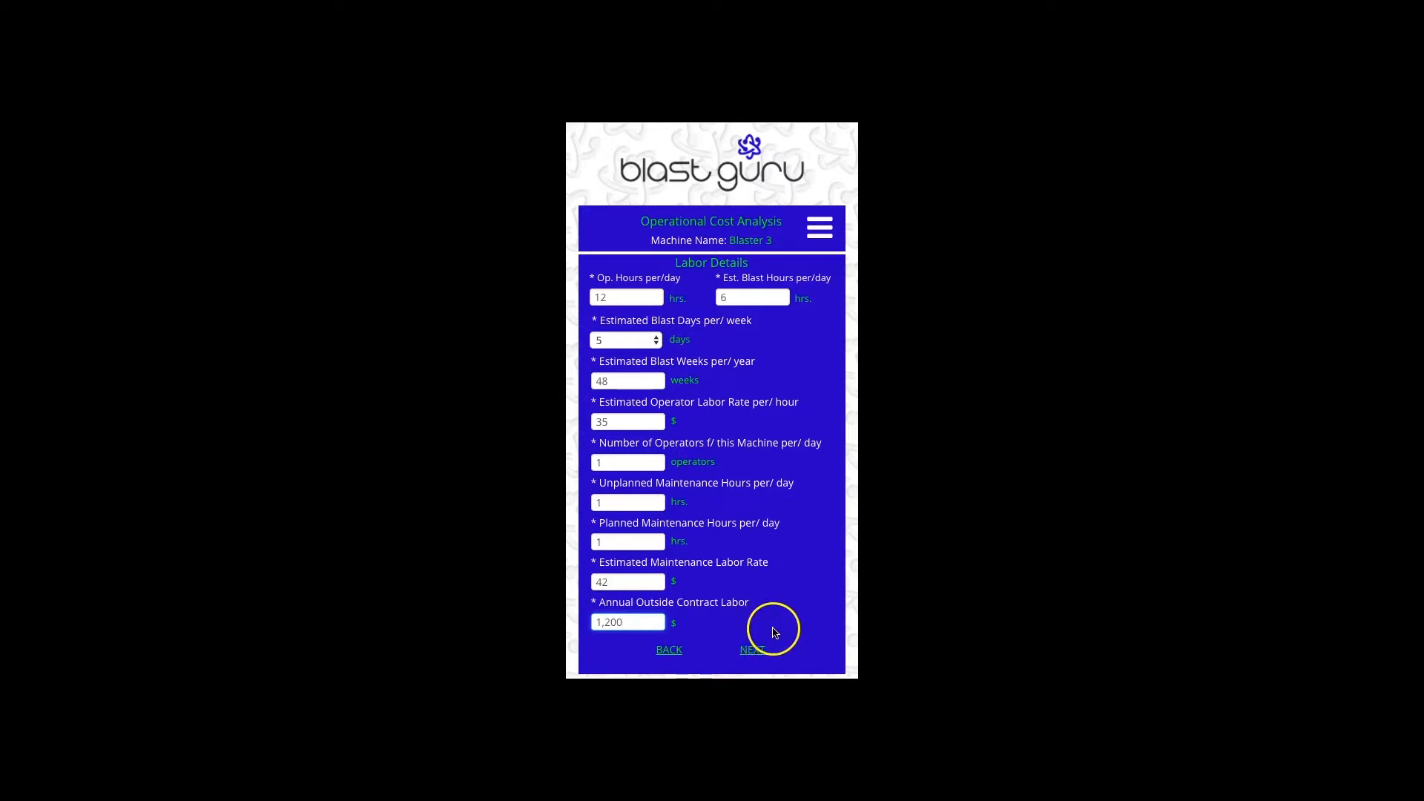
left_click(755, 651)
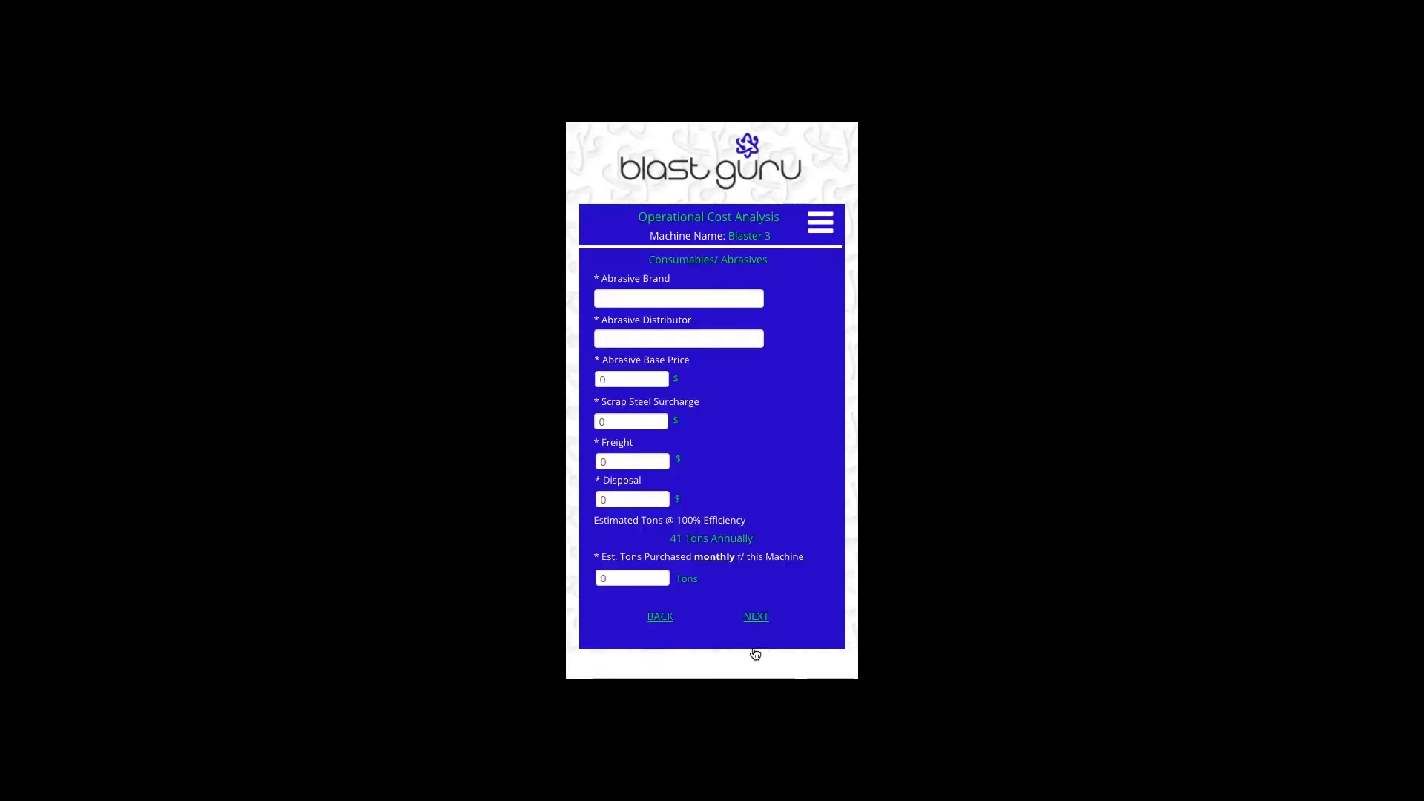
- Enter Ervin as the abrasive brand and BCI as its distributor
left_click(645, 299)
type("Ervi")
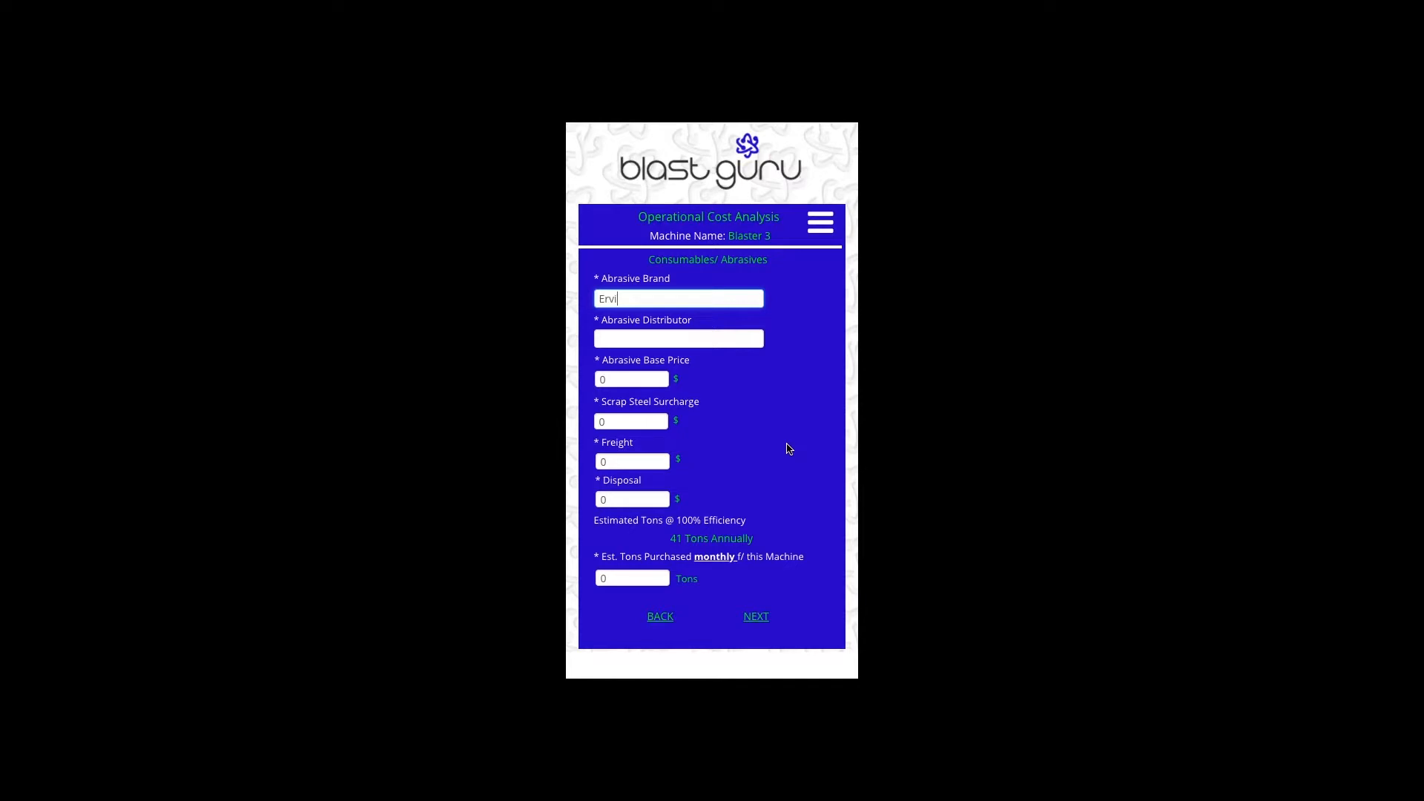
type("n")
left_click(788, 450)
left_click(679, 338)
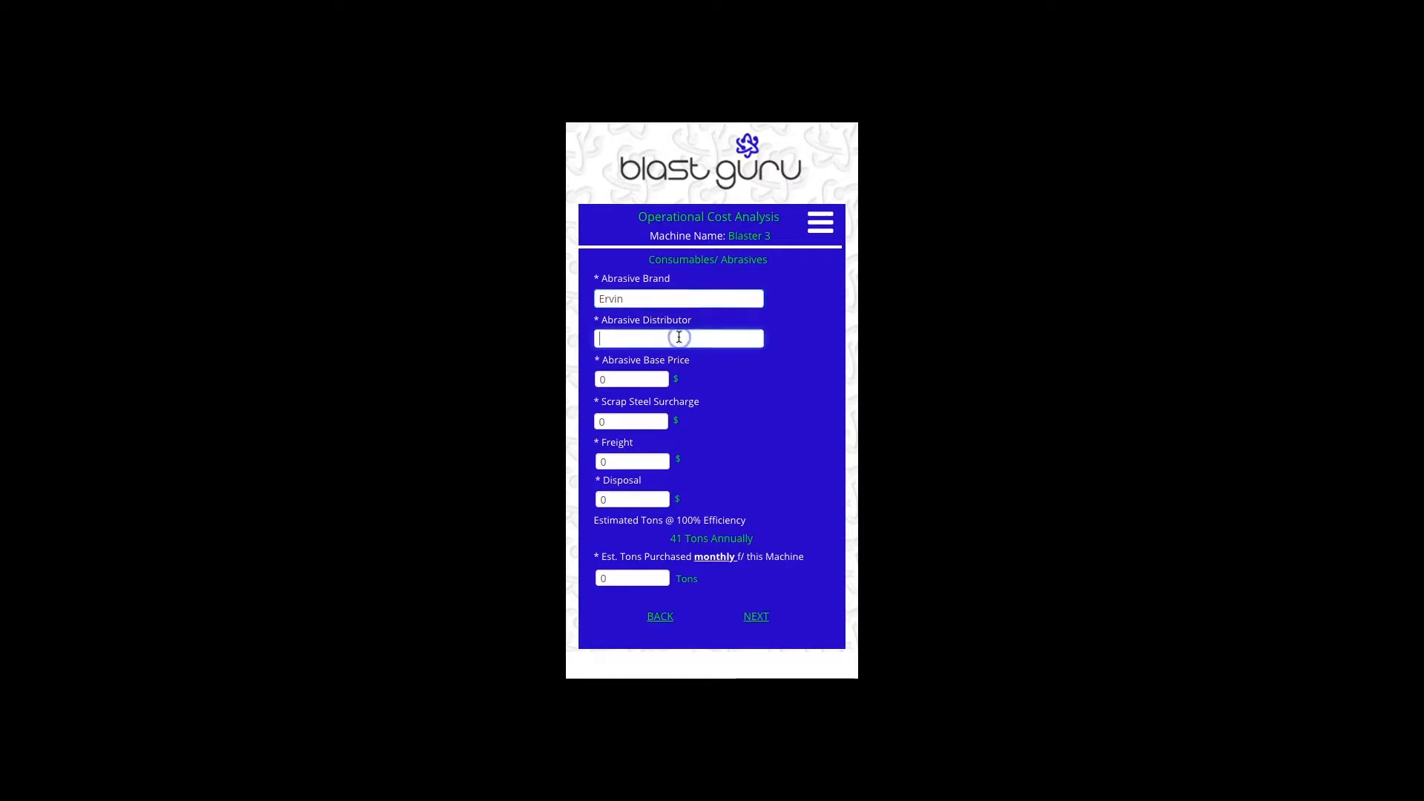
type("BCI")
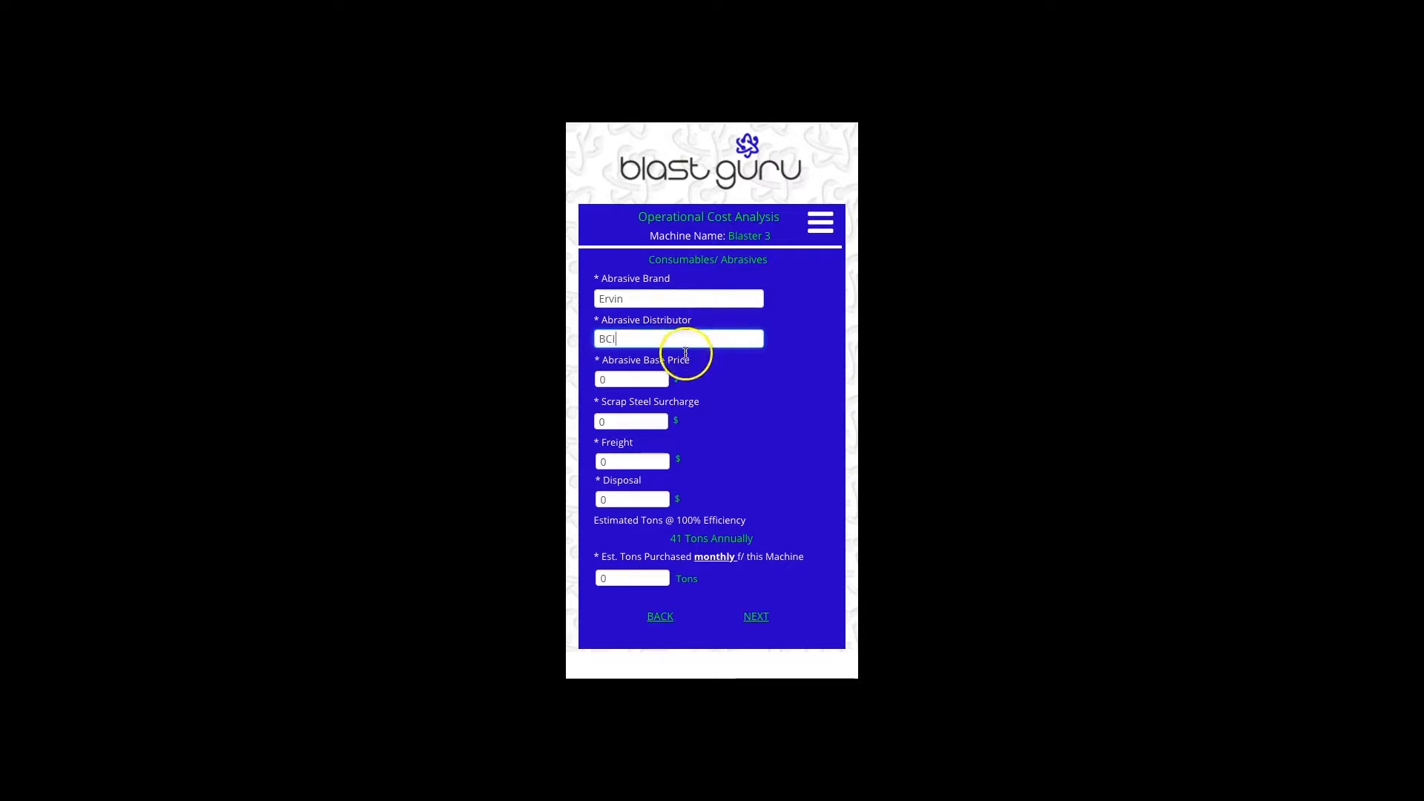
- Set abrasive base price $375, scrap steel surcharge $530, freight $45 and disposal $0
left_click(652, 380)
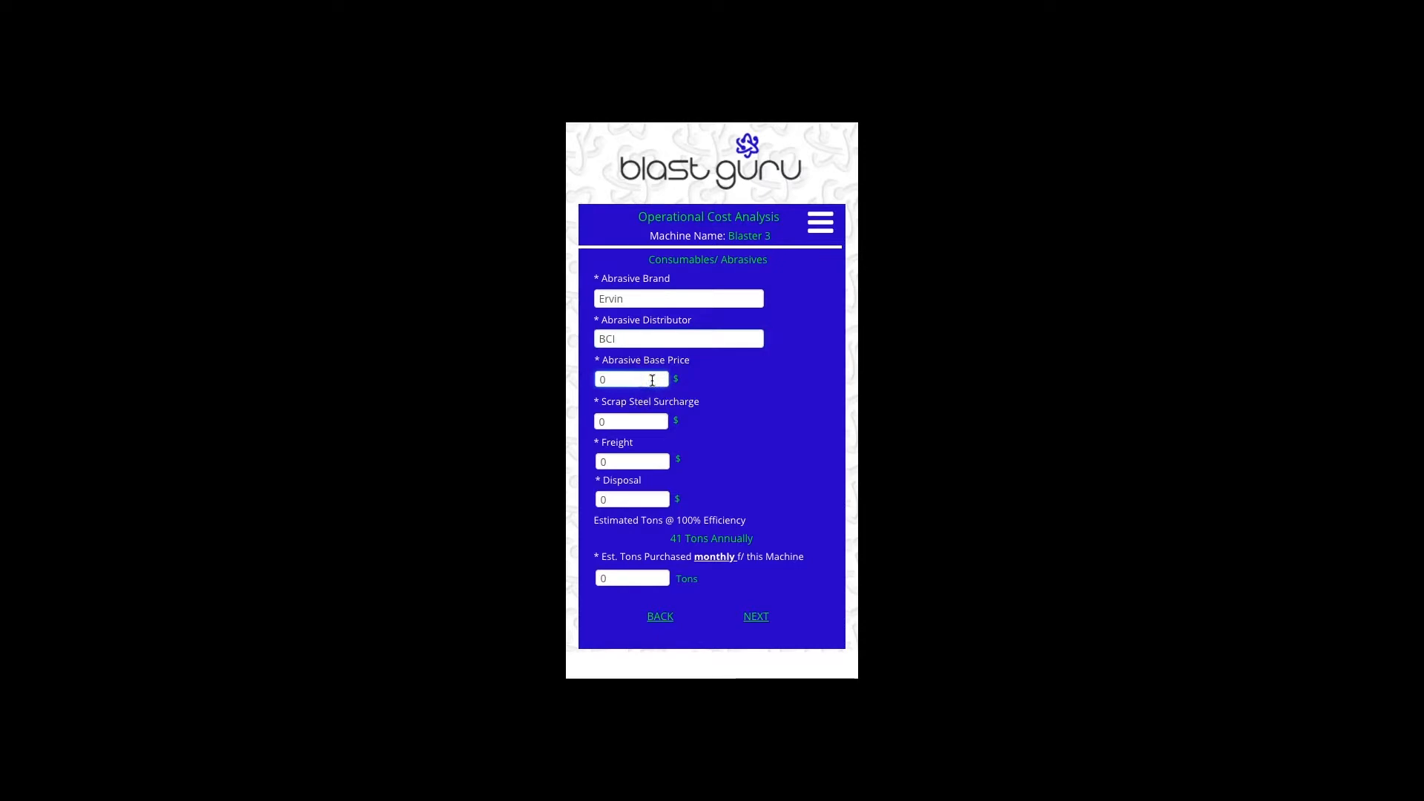
key("BackSpace")
type("375")
left_click(629, 423)
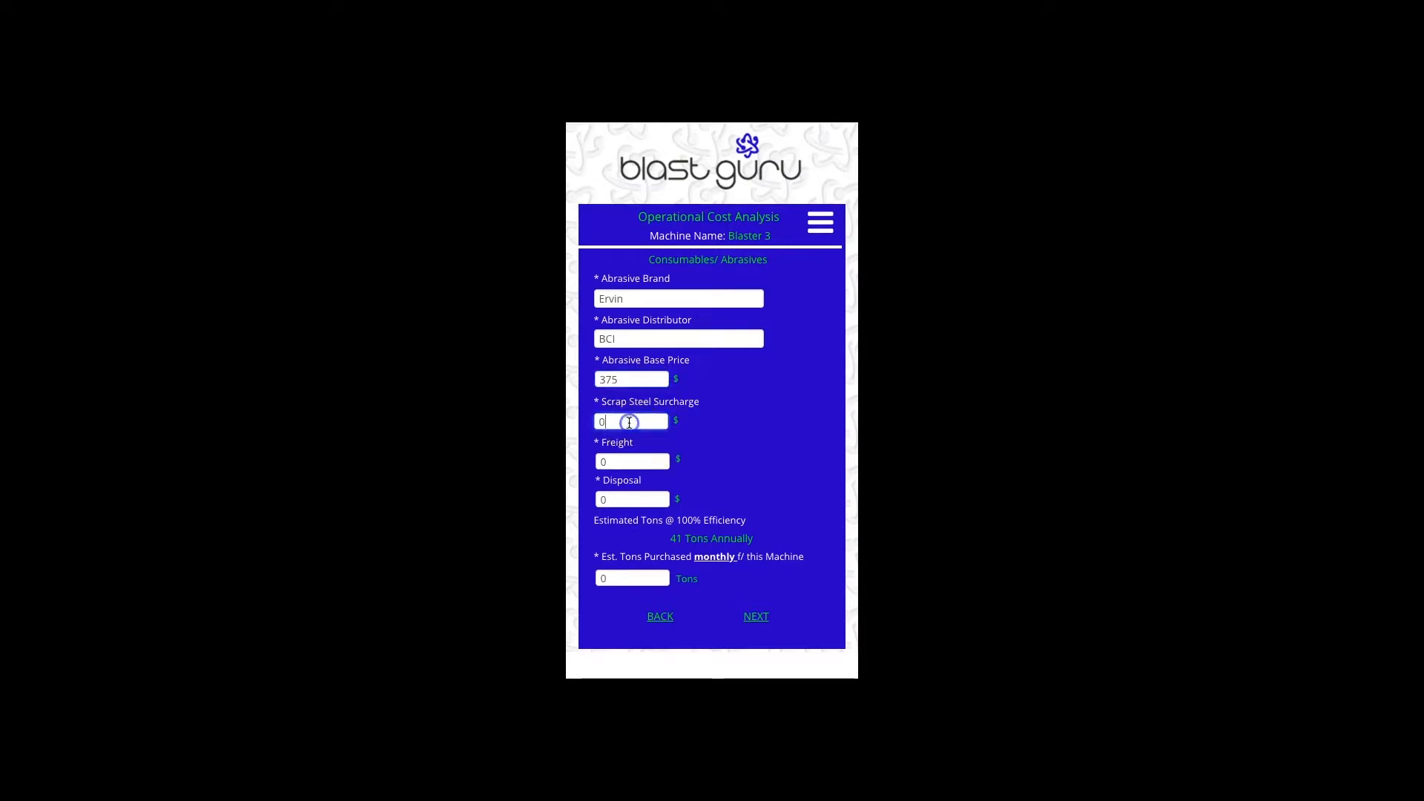
key("BackSpace")
type("530")
left_click(616, 459)
key("BackSpace")
type("45")
left_click(617, 500)
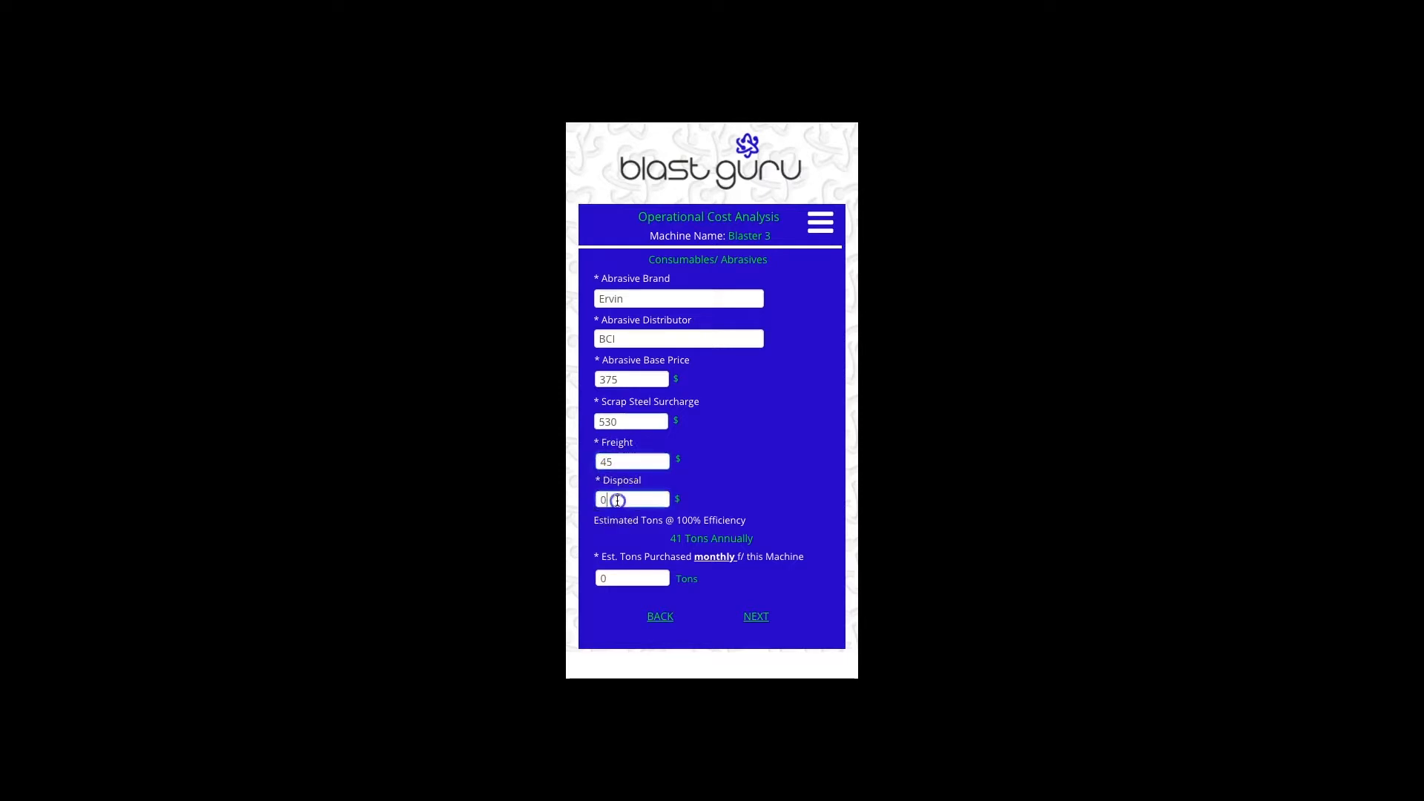
key("BackSpace")
type("0")
- Set 5 tons purchased monthly and advance to the parts page
left_click(625, 577)
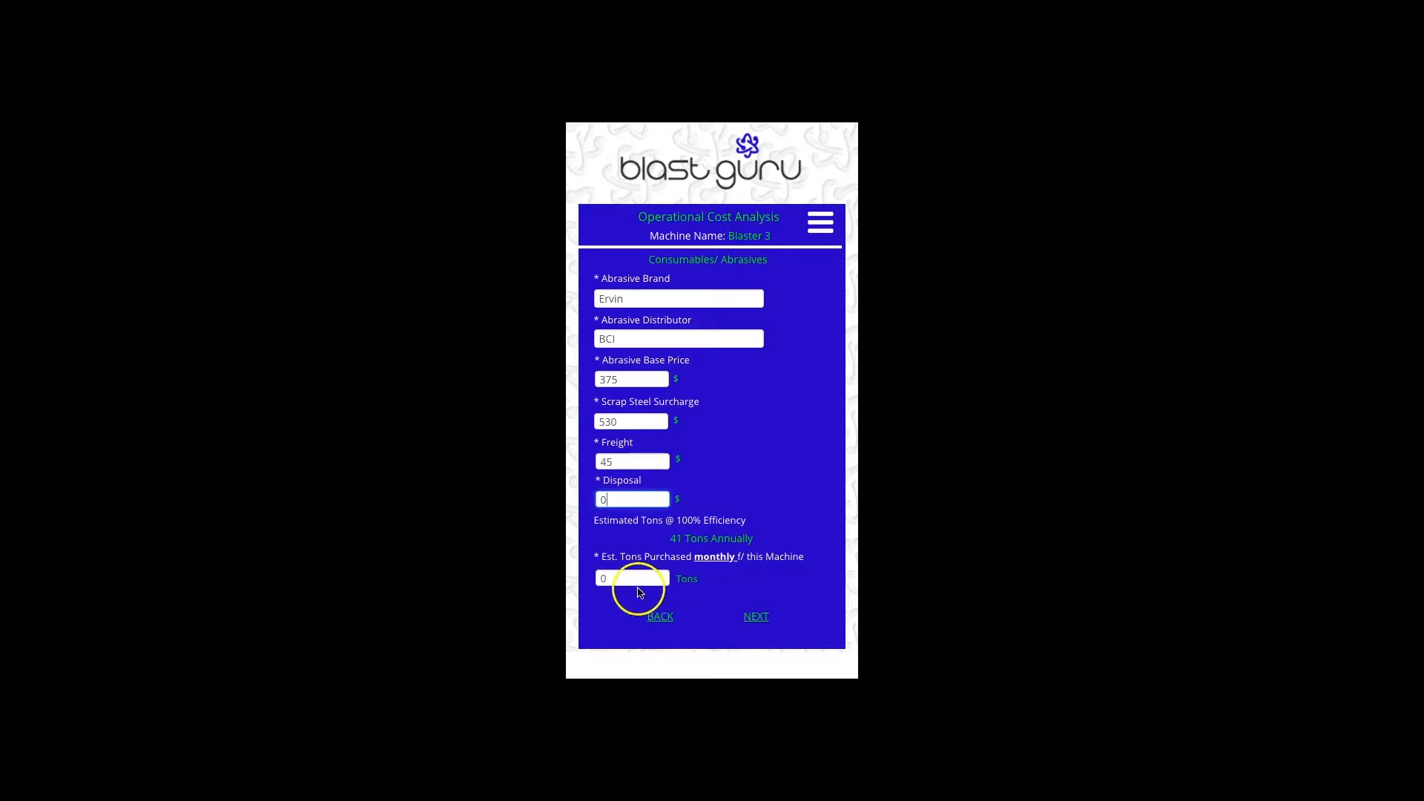
left_click(624, 576)
key("BackSpace")
type("5")
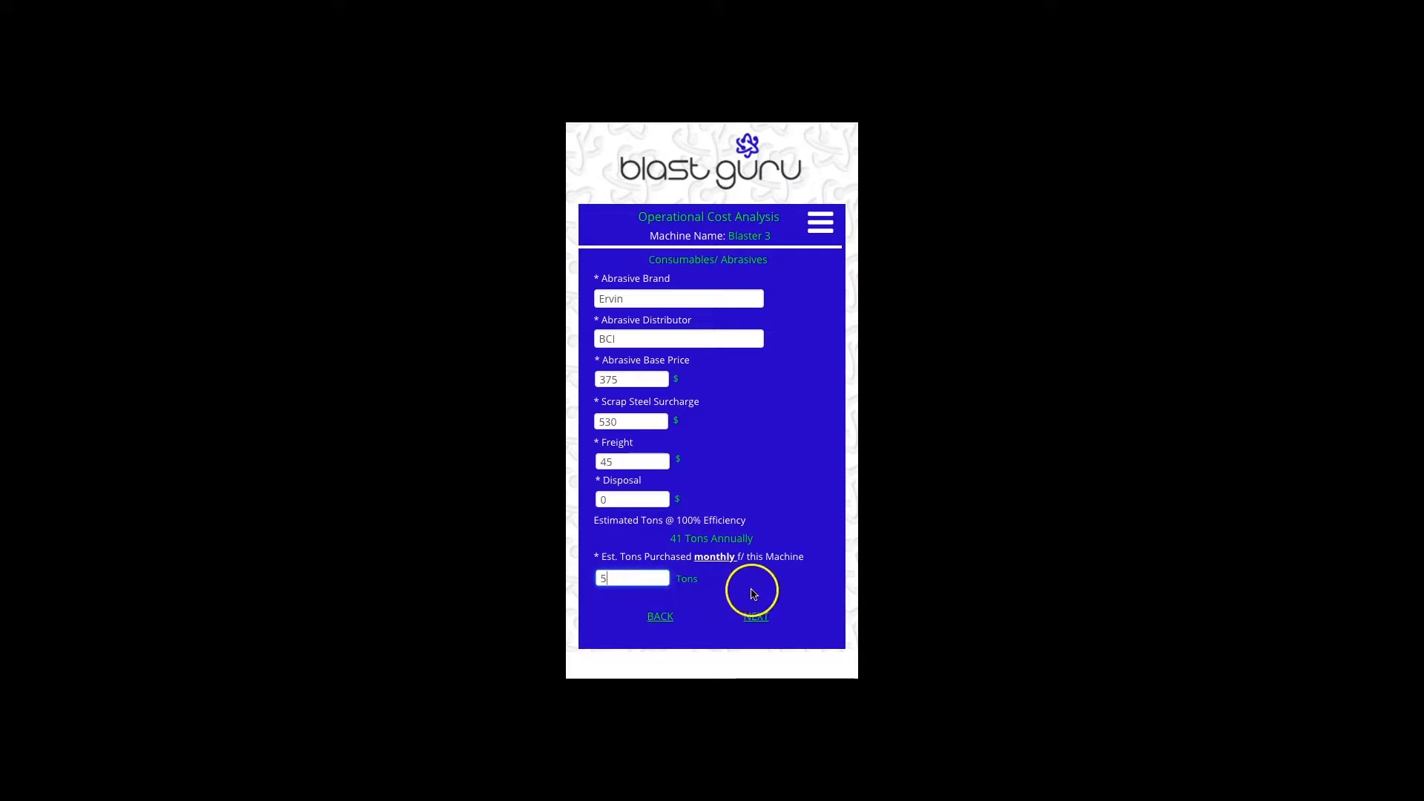
left_click(764, 620)
left_click(757, 617)
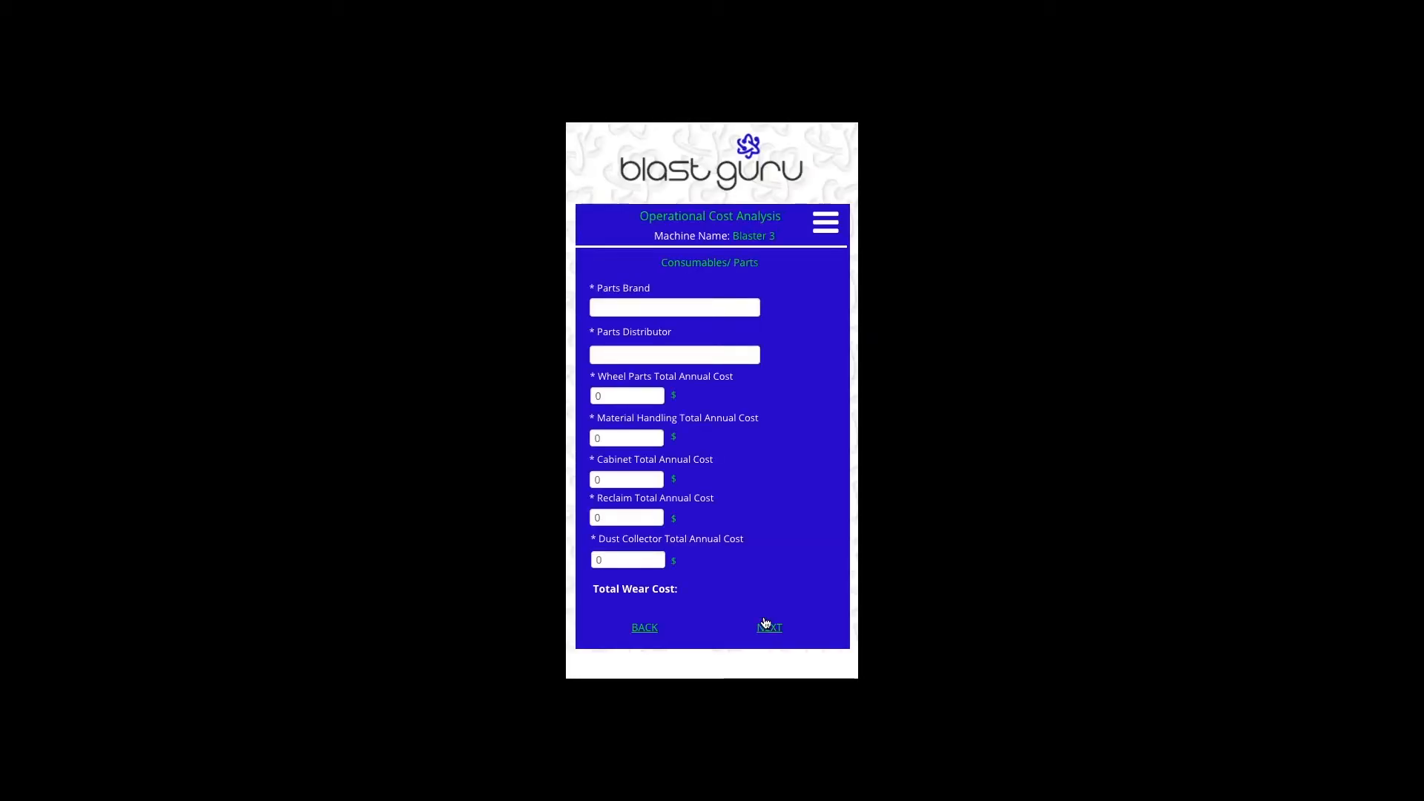
- Enter 'BCT/ Pangborn' as the parts brand, correcting the typo, and BCI as distributor
left_click(630, 306)
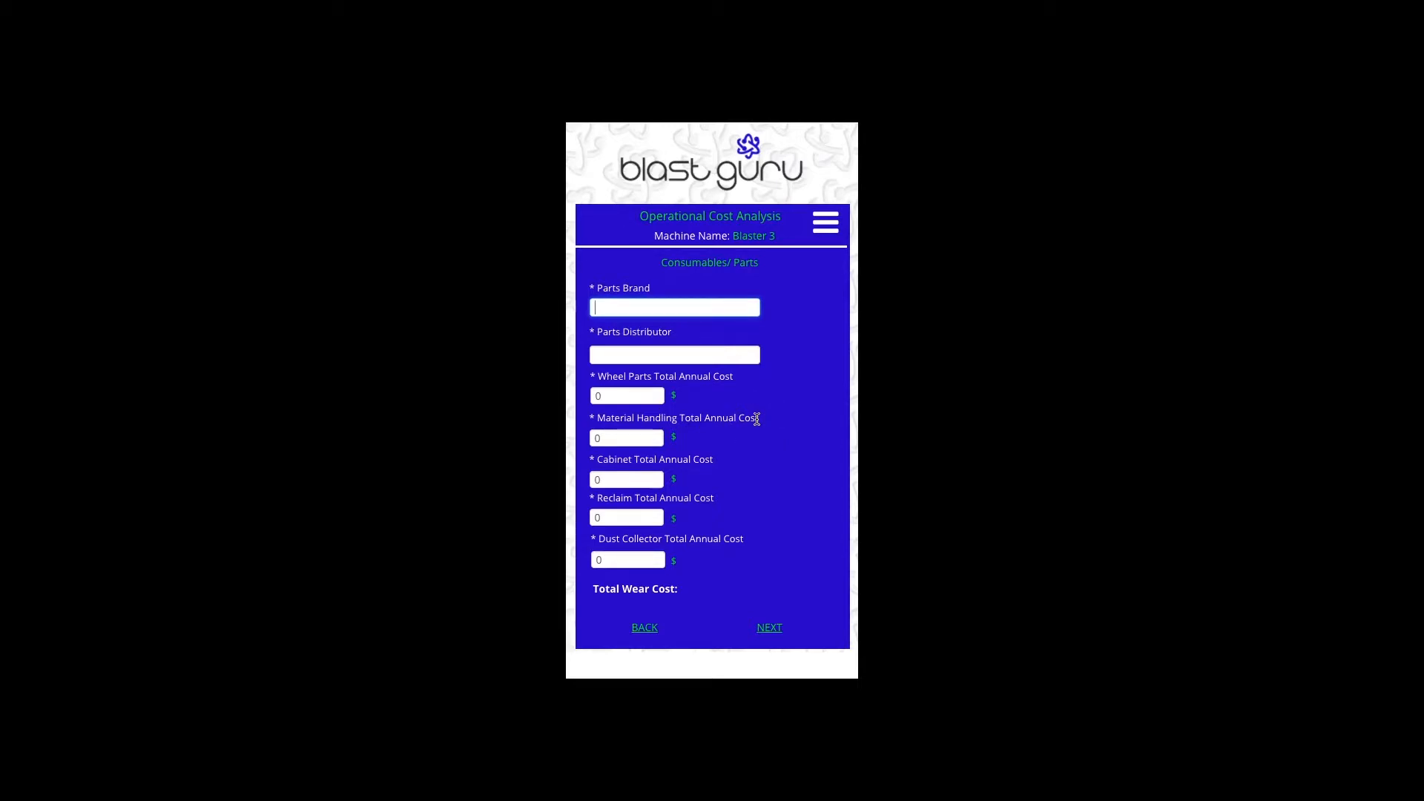
type("BCT")
type("/ Pnagb")
type("orn")
key("BackSpace")
key("BackSpace")
key("BackSpace")
key("BackSpace")
key("BackSpace")
key("BackSpace")
key("BackSpace")
type("angb")
type("orn")
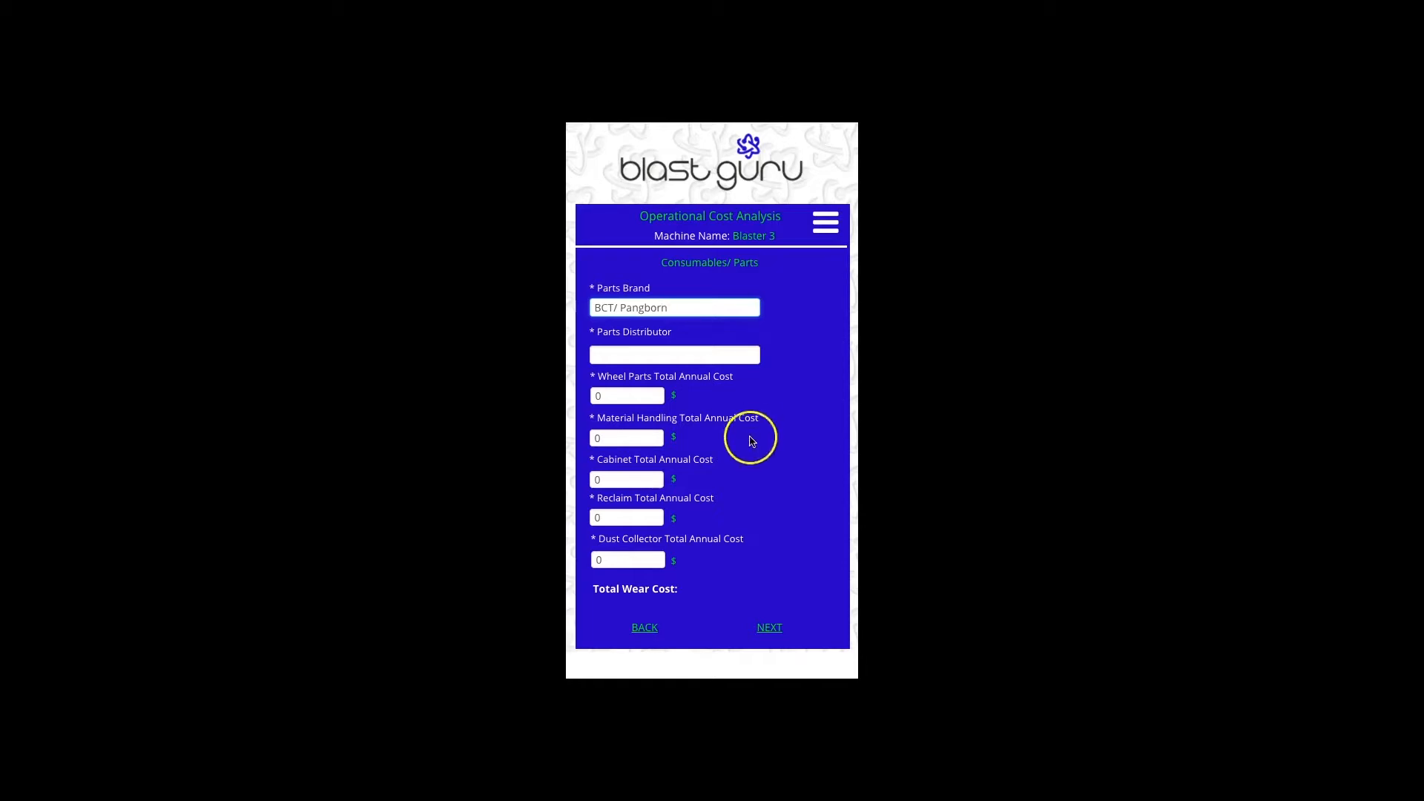
left_click(673, 356)
type("BCI")
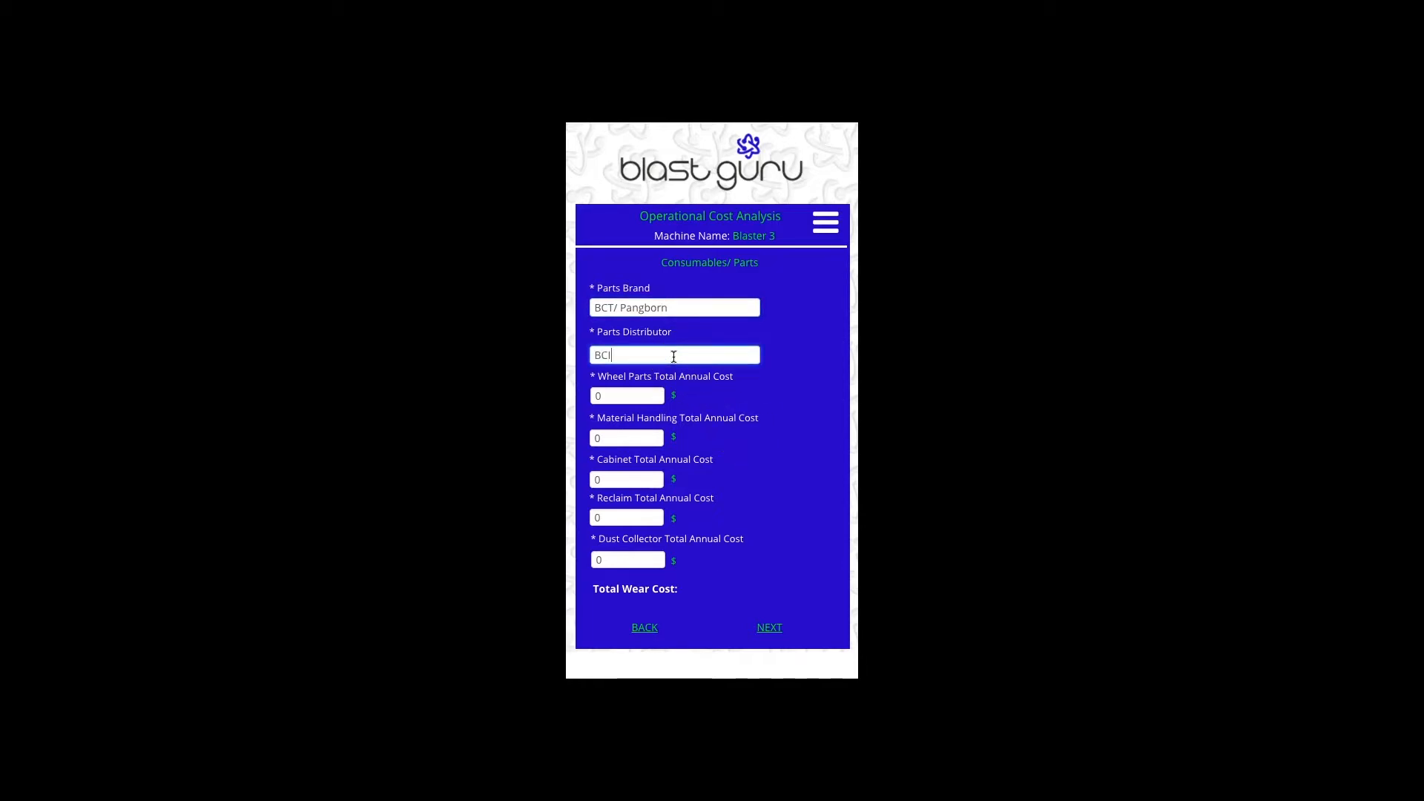
left_click(643, 395)
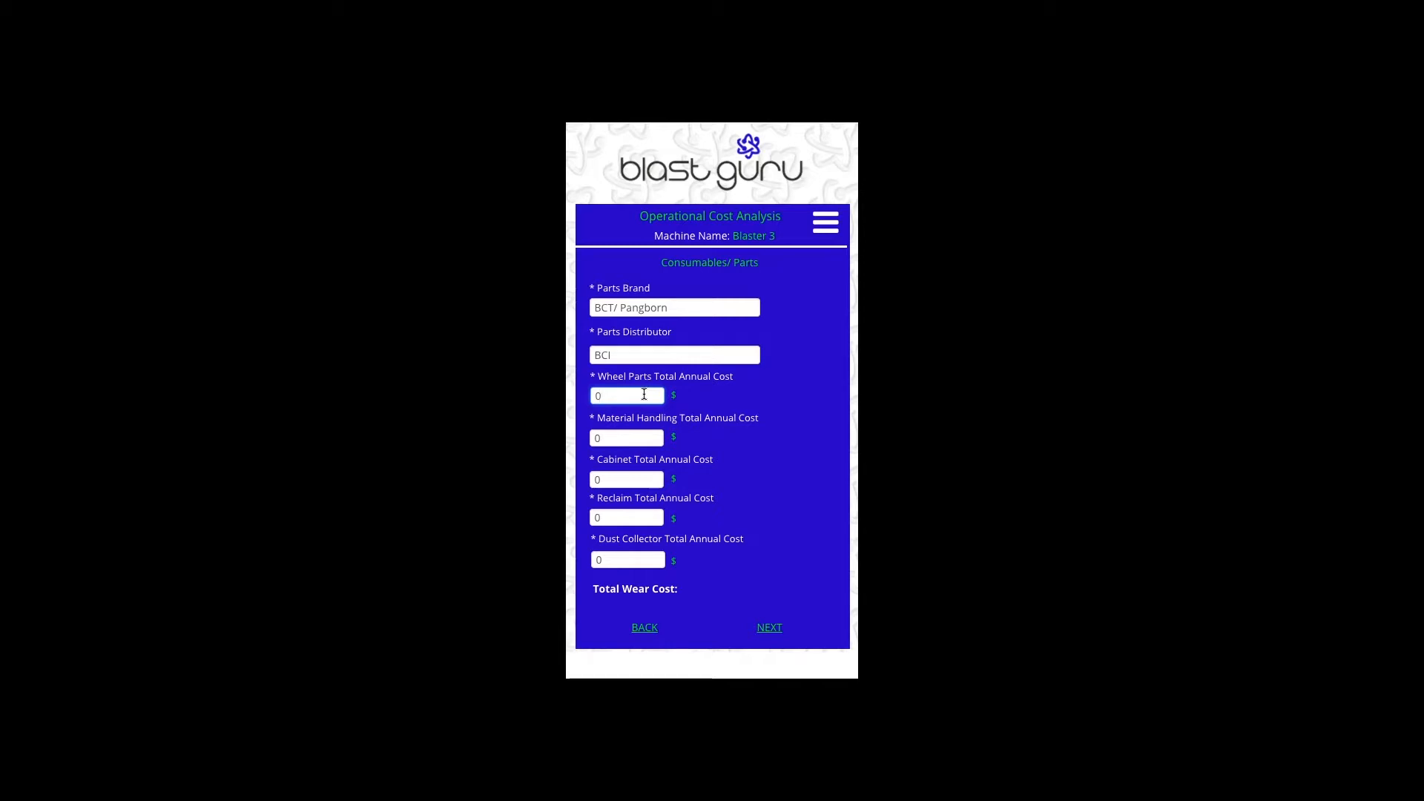
key("BackSpace")
- Enter annual costs of $12,000 wheel parts, $5,000 material handling and $25,000 cabinet
type("12,000")
left_click(622, 439)
key("BackSpace")
type("5,000")
left_click(613, 482)
key("BackSpace")
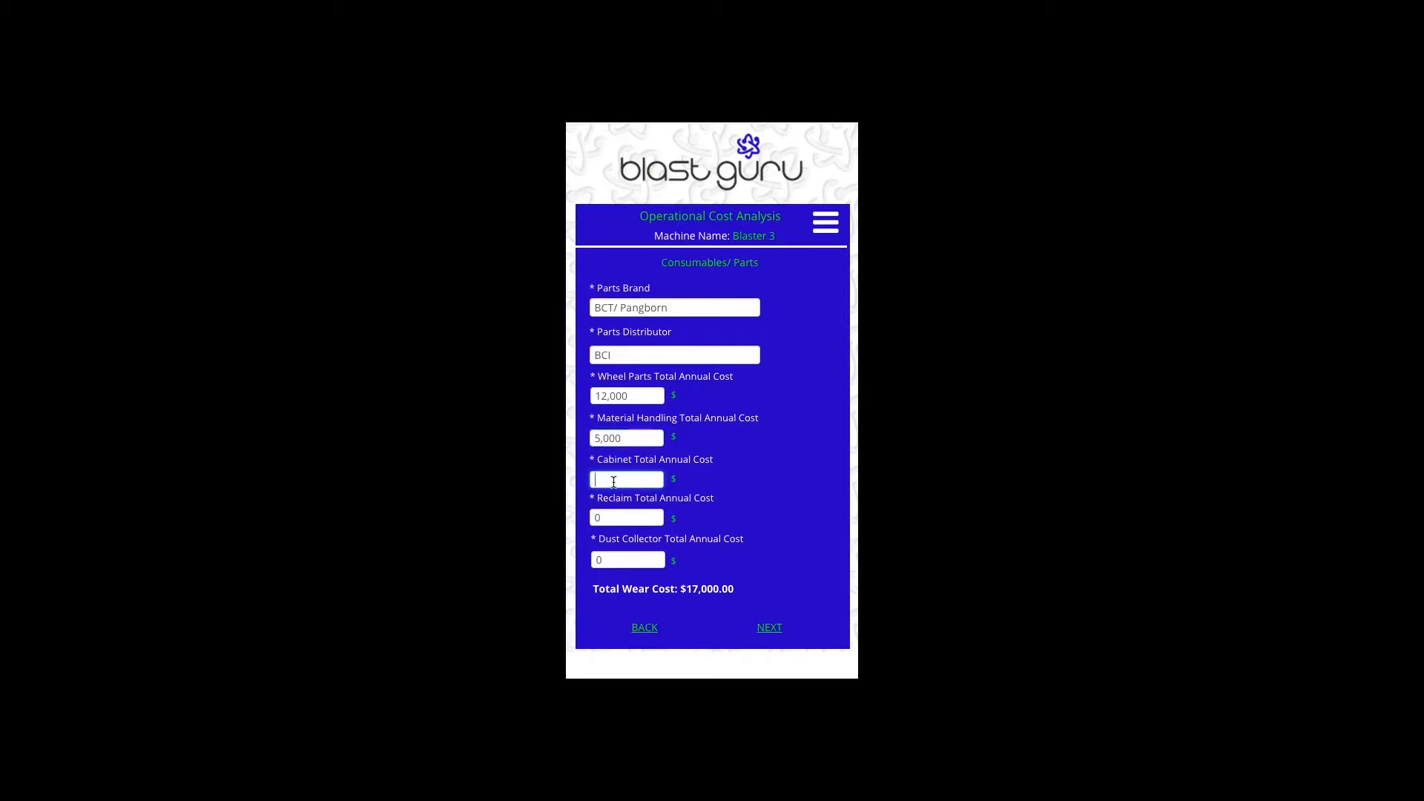
type("25,000")
- Enter reclaim and $3,500 dust collector costs, then continue to the electrical page
left_click(608, 517)
key("BackSpace")
type("2,000")
left_click(612, 557)
key("BackSpace")
type("3,500")
left_click(779, 628)
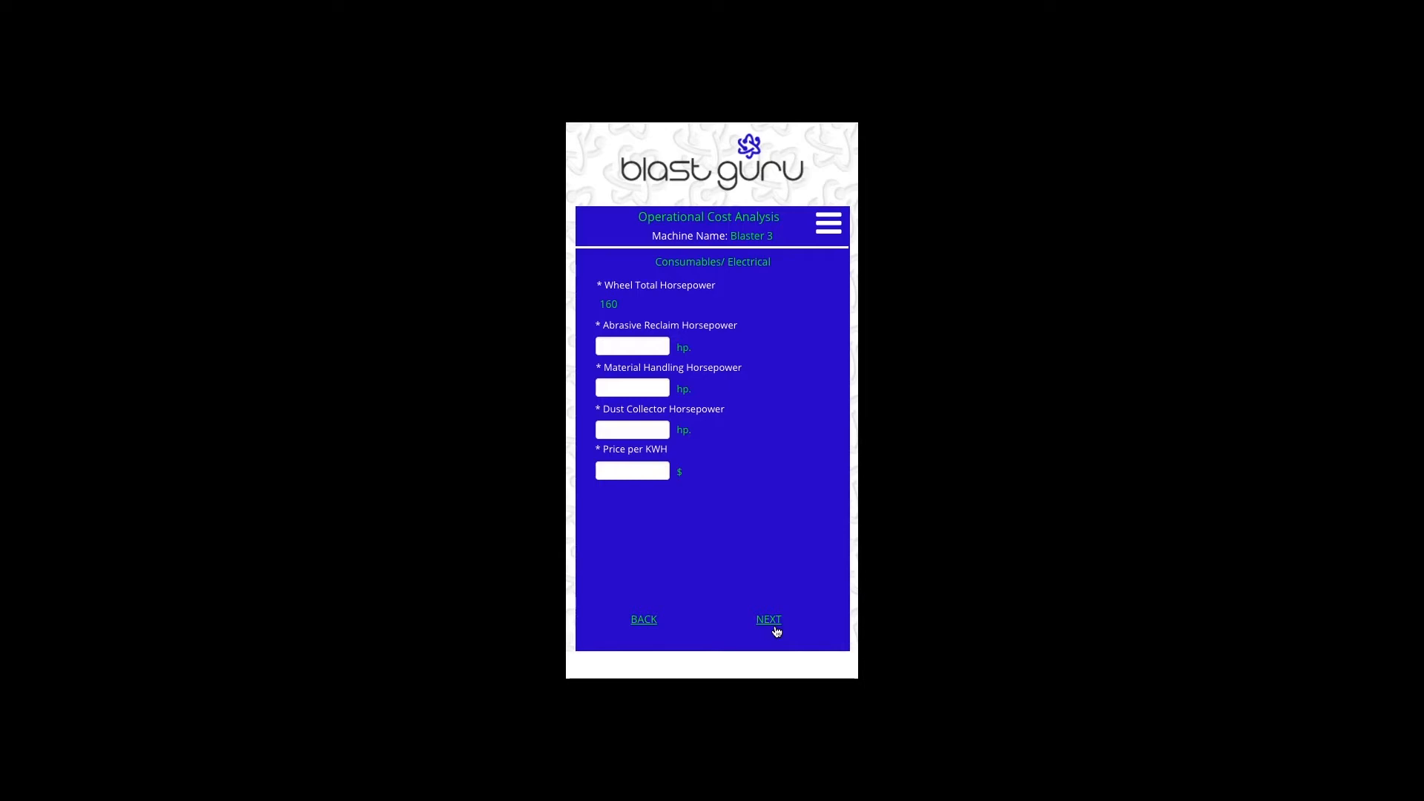
- Enter reclaim 50, material handling 15, dust collector 30 horsepower and $.08 per KWH, then view the summary
left_click(628, 347)
type("50")
left_click(626, 388)
type("15")
left_click(628, 429)
type("30")
left_click(621, 470)
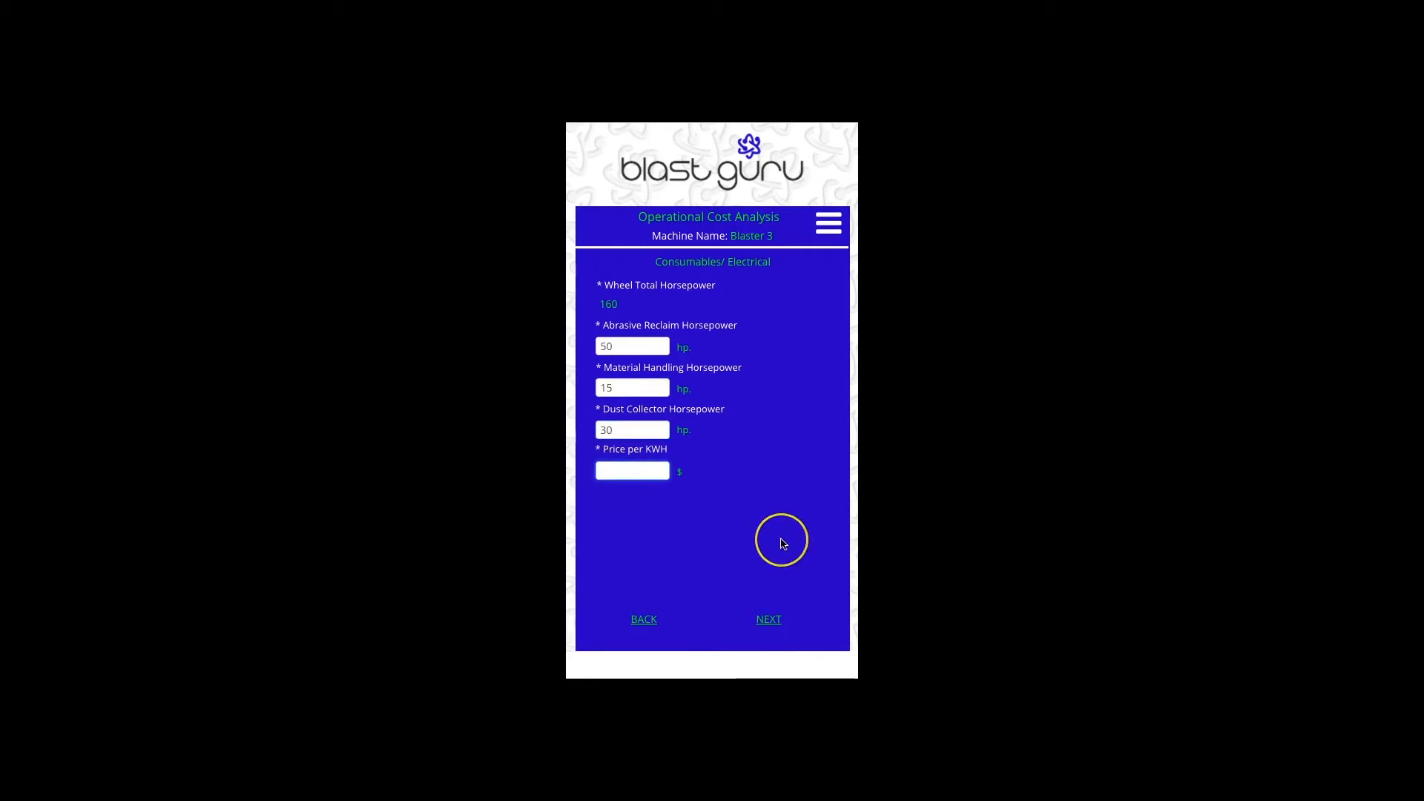
type(".08")
left_click(775, 620)
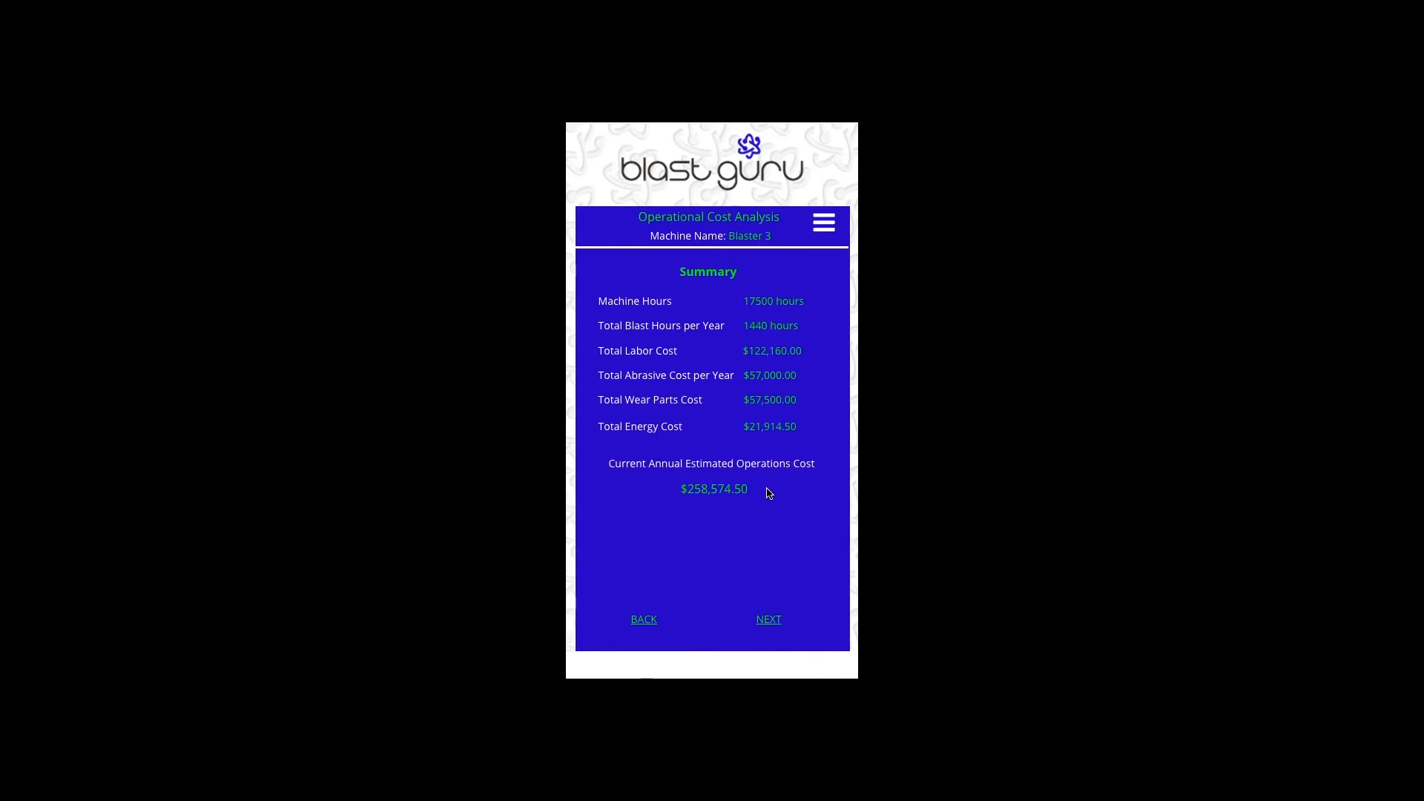
- Move from the summary past Report Photos without uploading any, reaching the Notes page
left_click(769, 620)
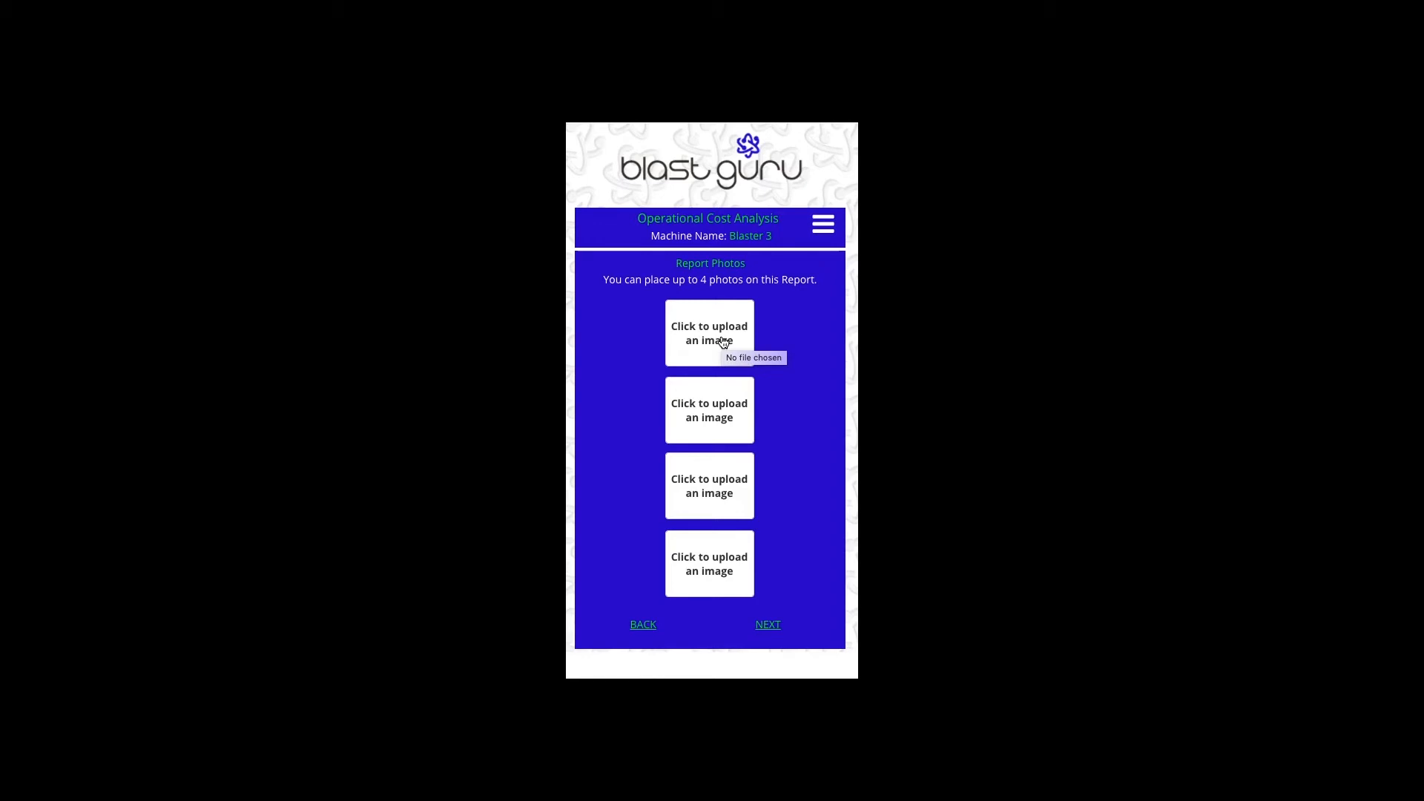
left_click(741, 538)
left_click(766, 621)
left_click(767, 625)
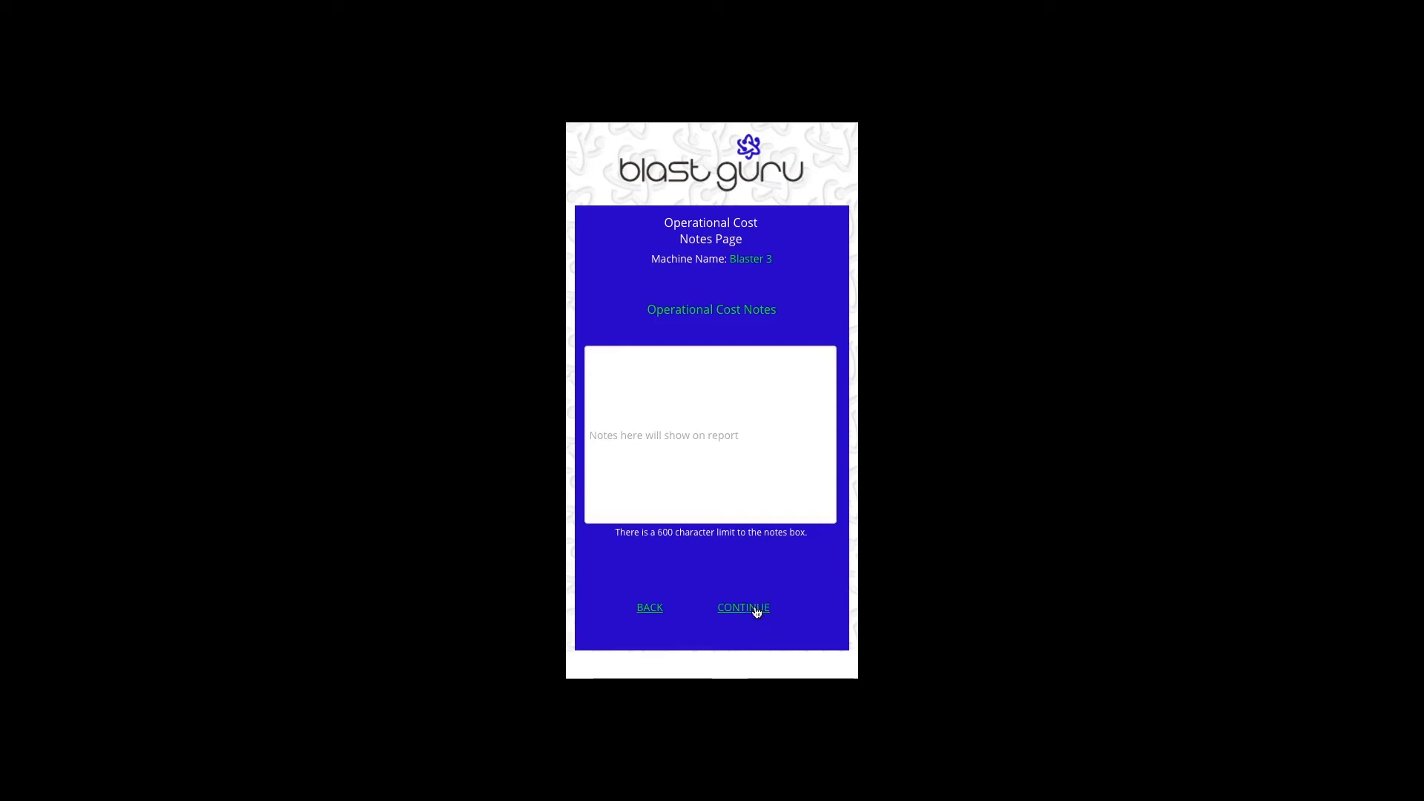
- Leave the notes box empty and continue toward the Email Report page
left_click(743, 608)
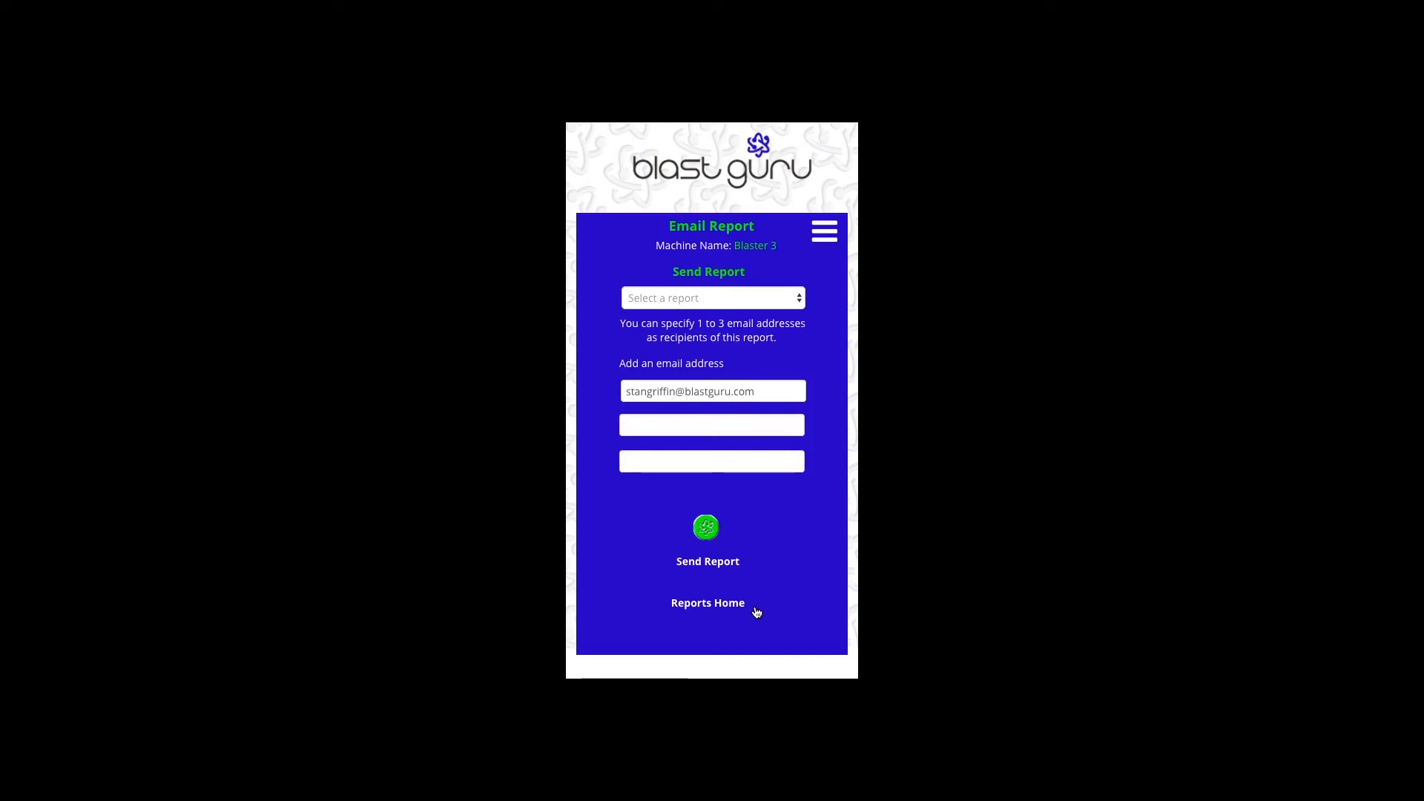
- Select the OCA_Stan_021319 report and email it to the recipient
left_click(800, 299)
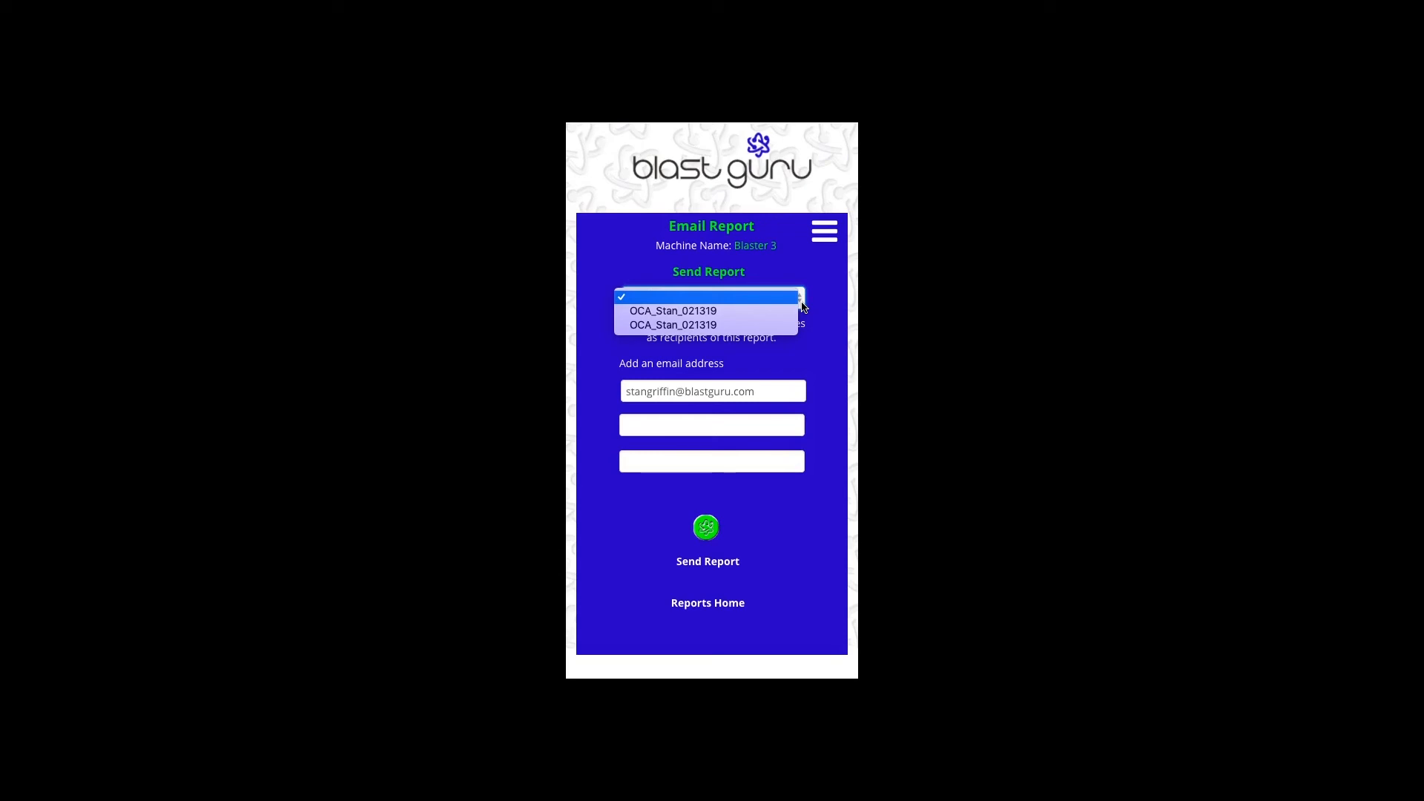
left_click(752, 313)
left_click(819, 387)
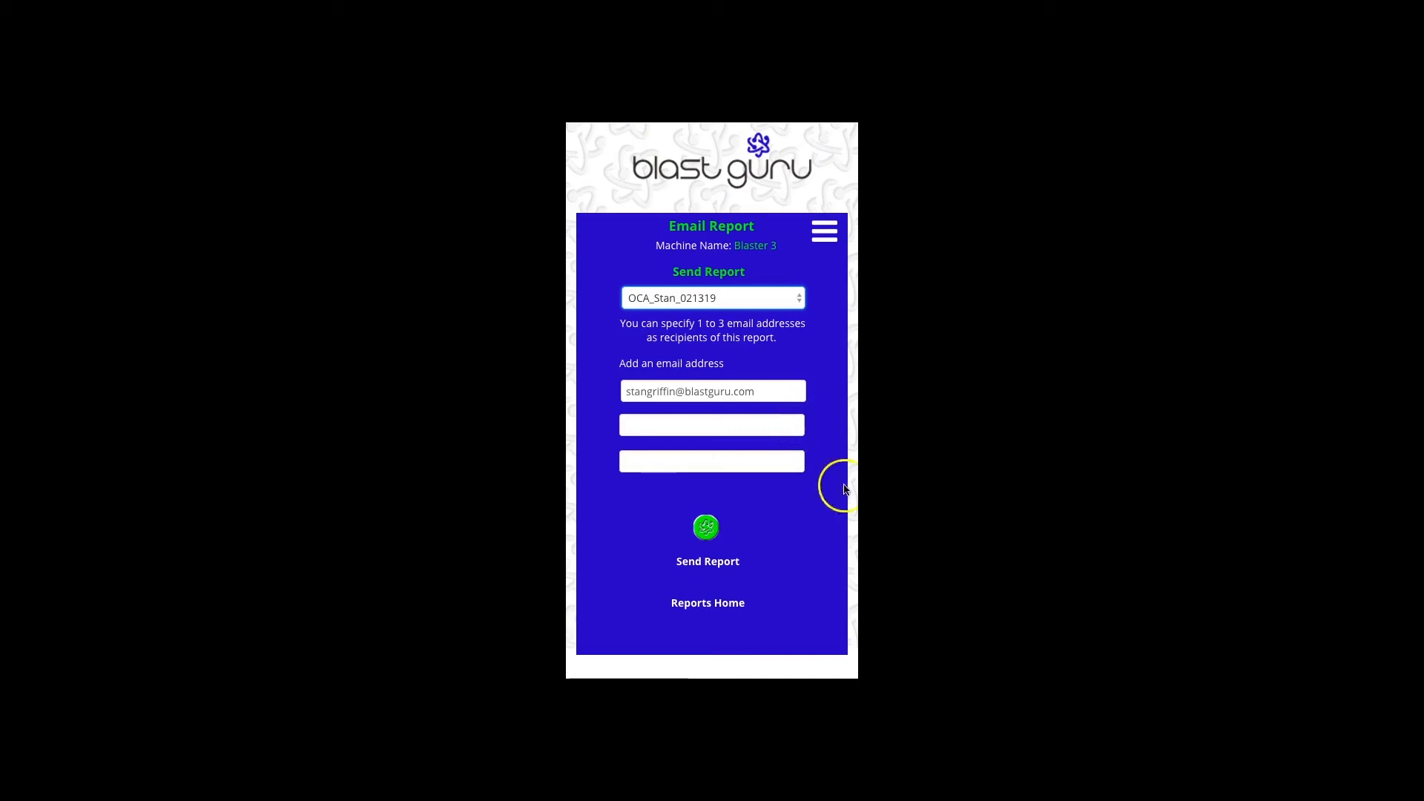
left_click(708, 530)
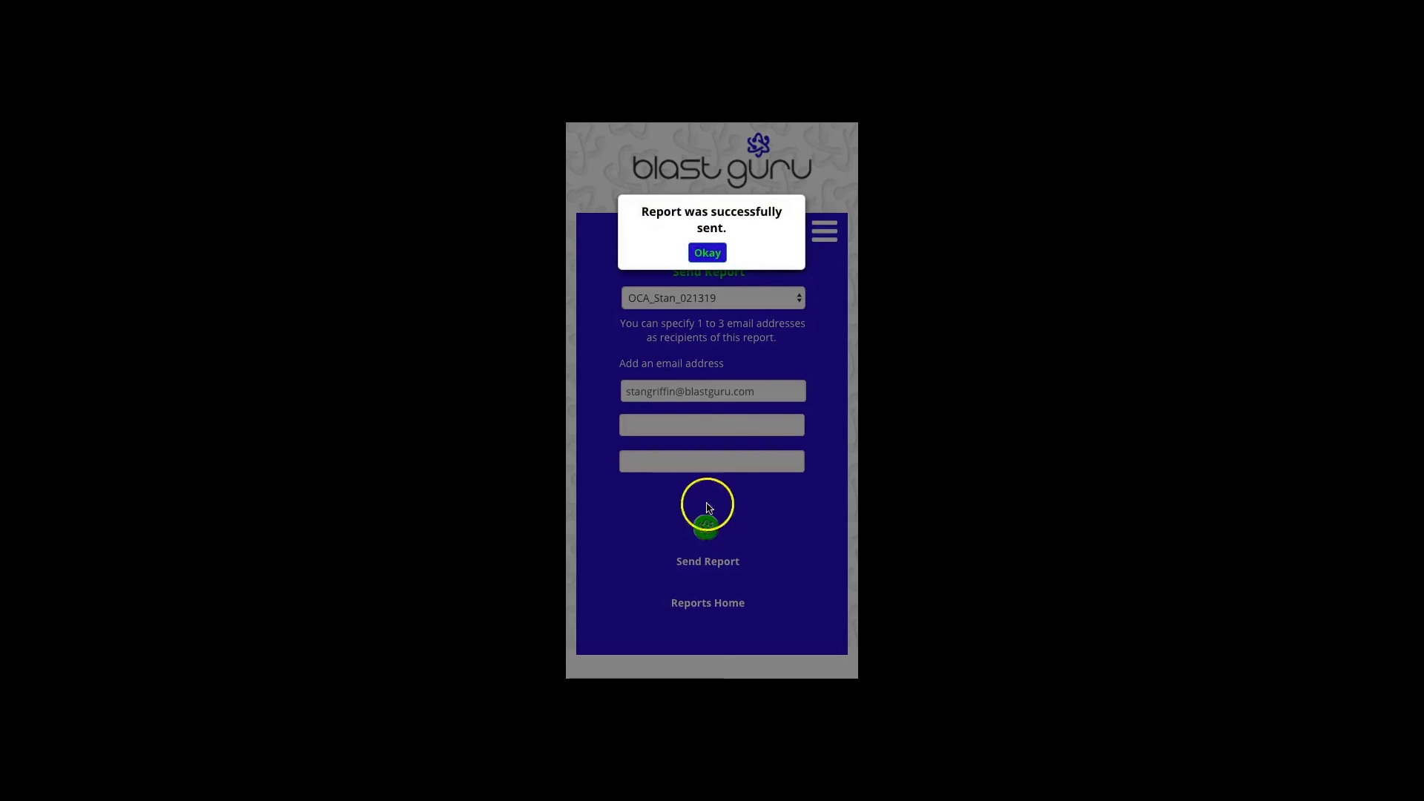
- Dismiss the report-sent confirmation for OCA_Stan_021319 and head back to Reports Home
left_click(716, 257)
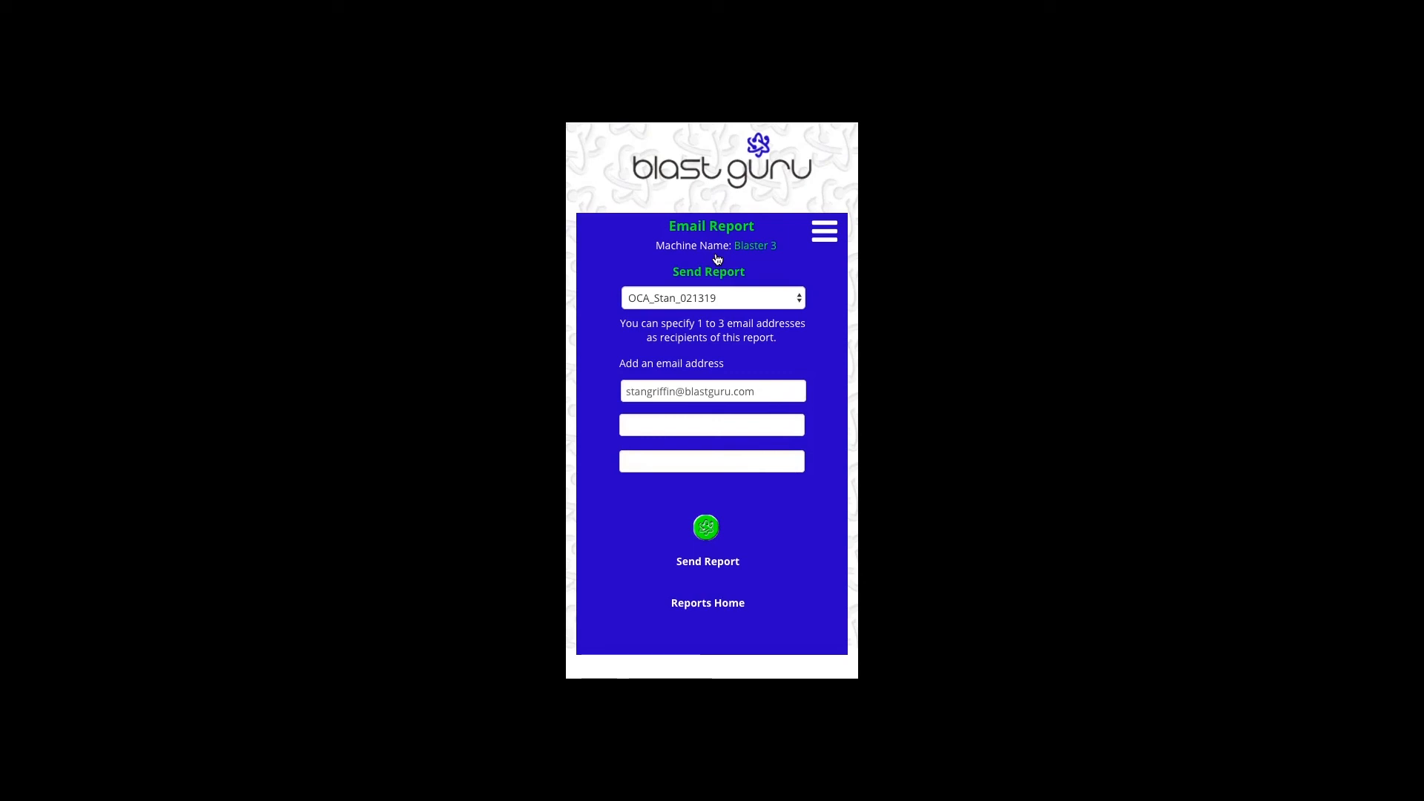
left_click(707, 600)
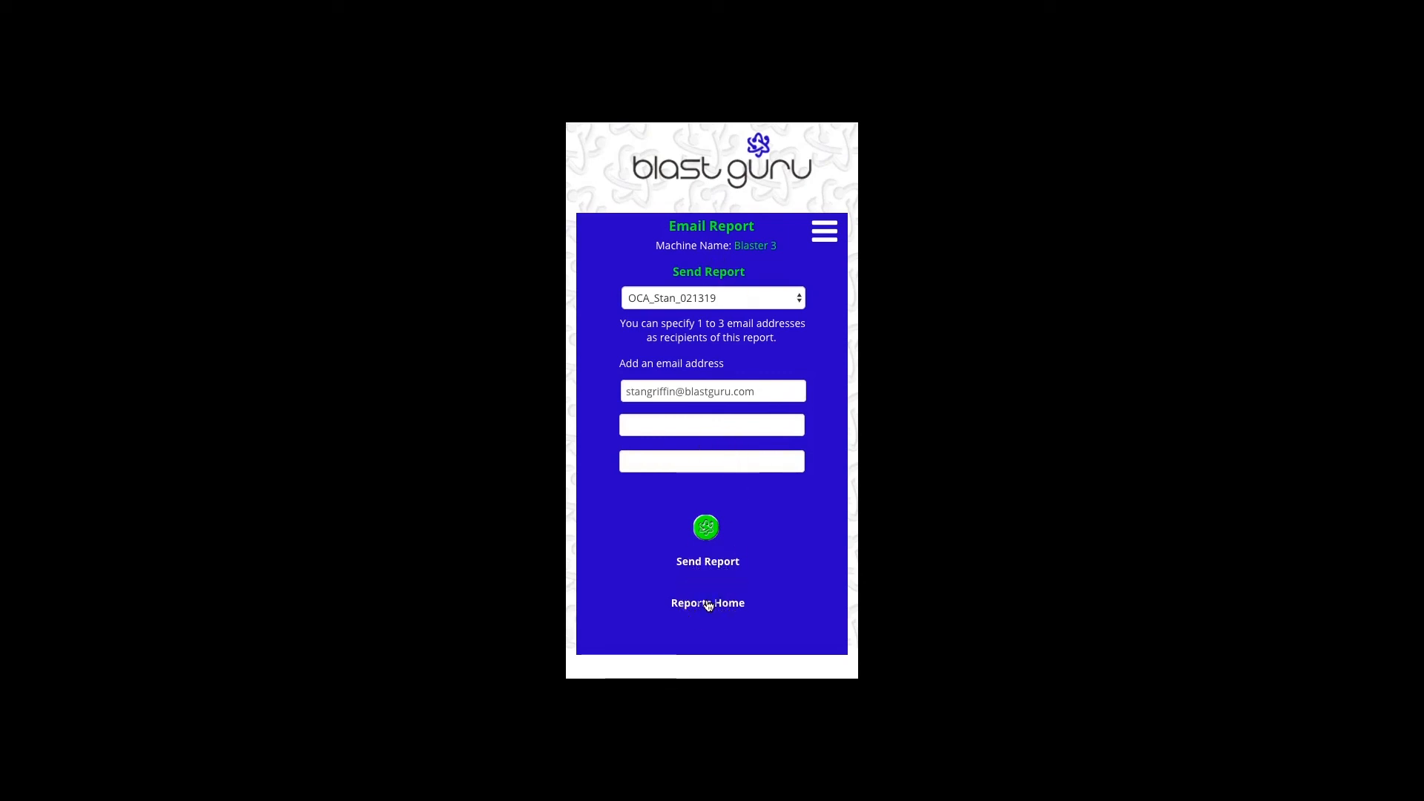